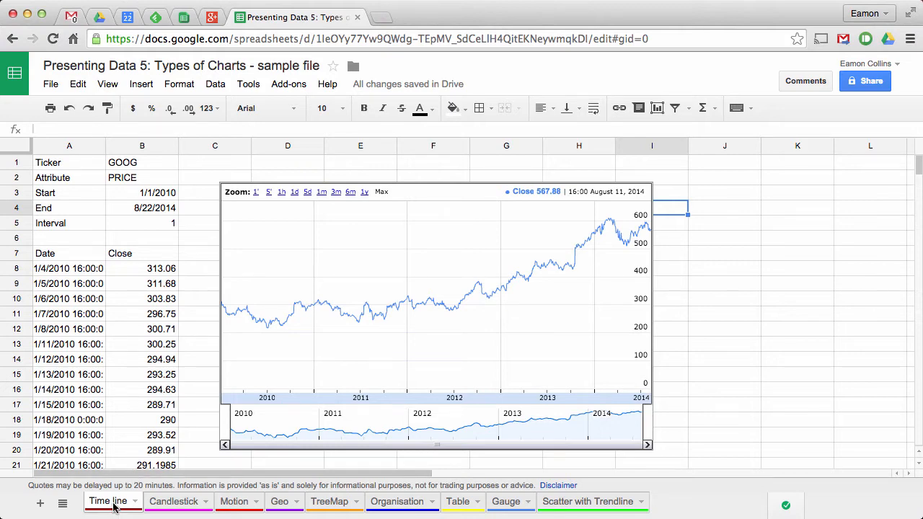
Examine the date and closing price rows, the parameter labels above them and the formula in cell A7.
{"action": "left_click", "coordinate": [69, 271]}
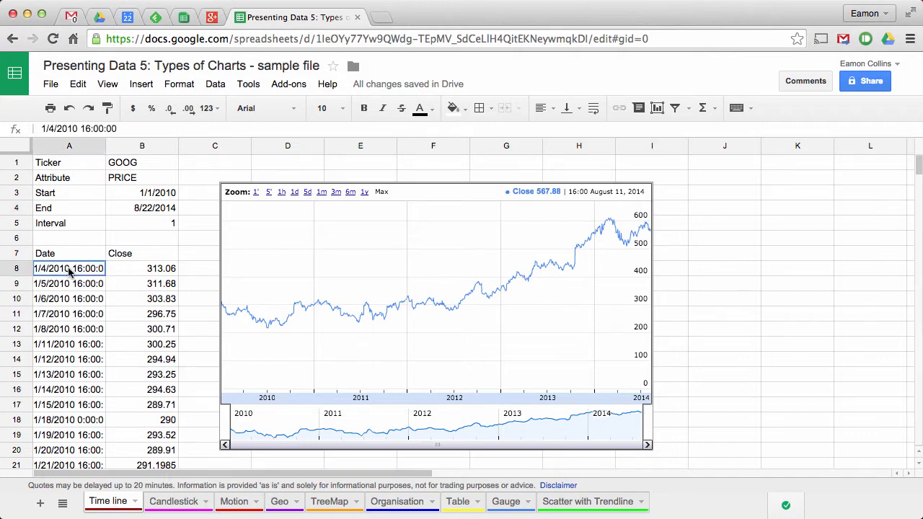
{"action": "left_click_drag", "start_coordinate": [70, 270], "coordinate": [163, 408]}
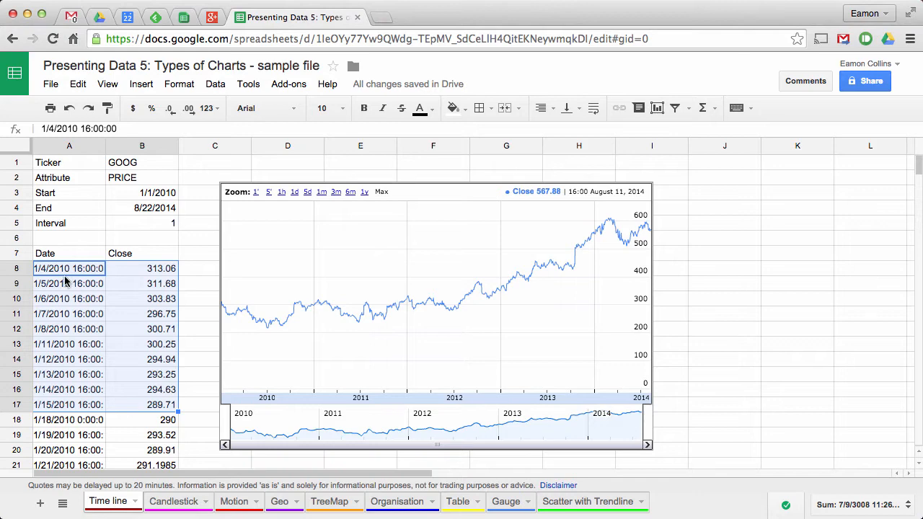
{"action": "left_click", "coordinate": [64, 168]}
{"action": "left_click", "coordinate": [70, 180]}
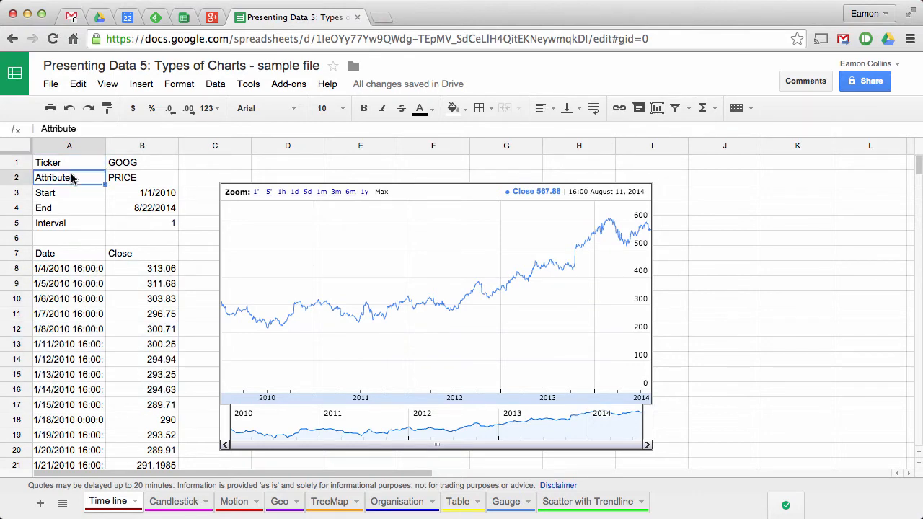
{"action": "left_click", "coordinate": [76, 255]}
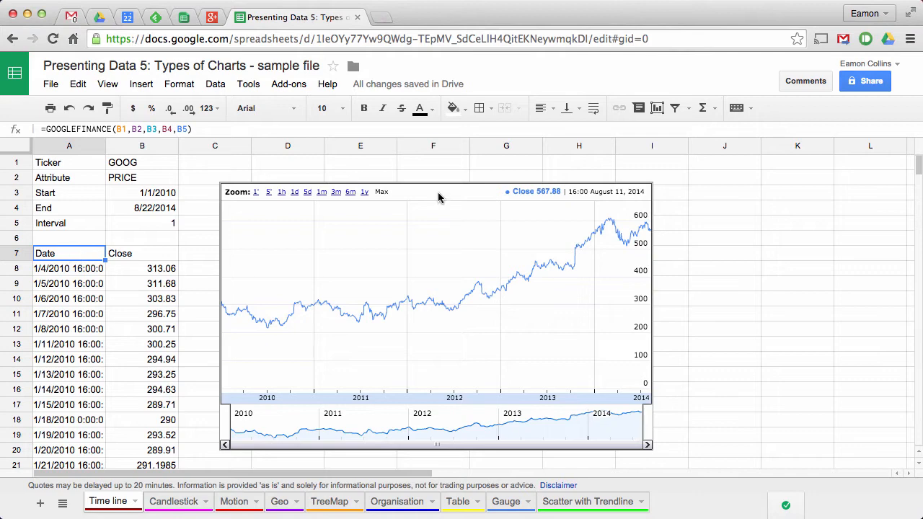
Delete the existing stock price chart from the Time line sheet.
{"action": "left_click", "coordinate": [410, 199]}
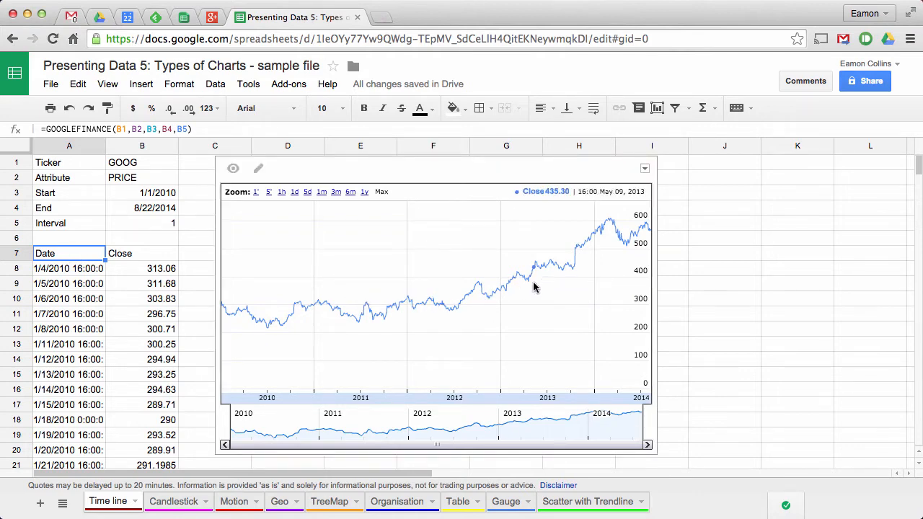
{"action": "left_click", "coordinate": [645, 168]}
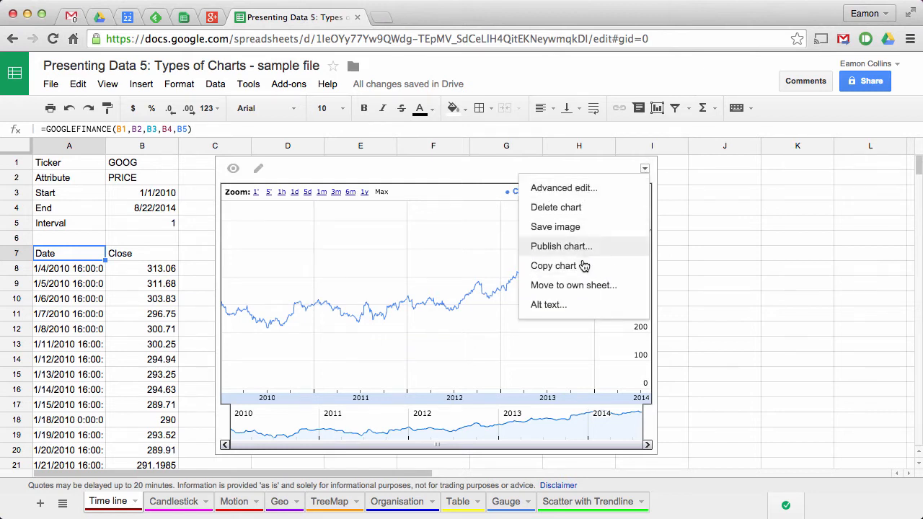
{"action": "left_click", "coordinate": [562, 209]}
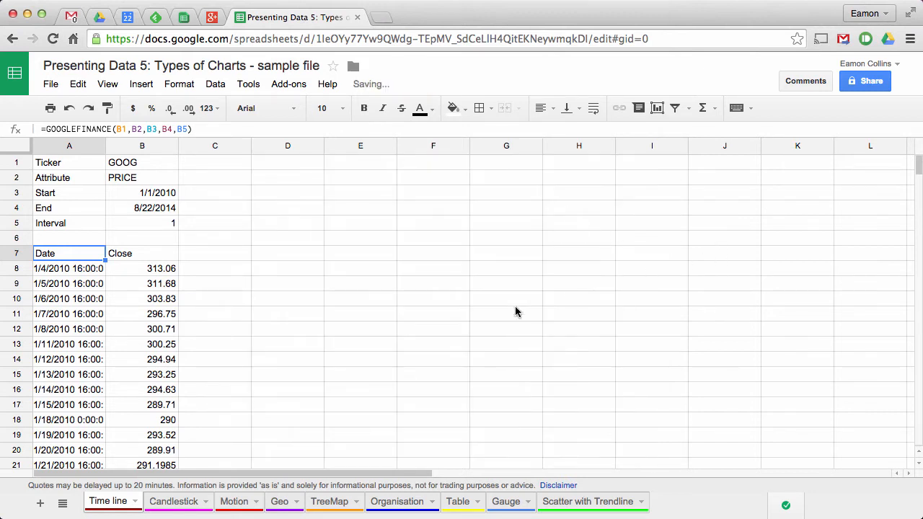
Insert a Time line chart of the date and closing price data and place it beside the data near the sheet's top.
{"action": "left_click", "coordinate": [80, 364]}
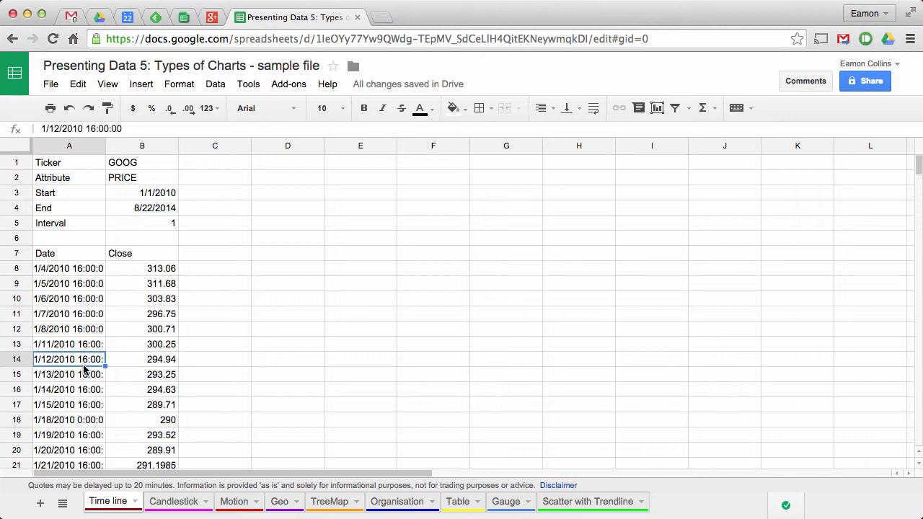
{"action": "left_click", "coordinate": [657, 108]}
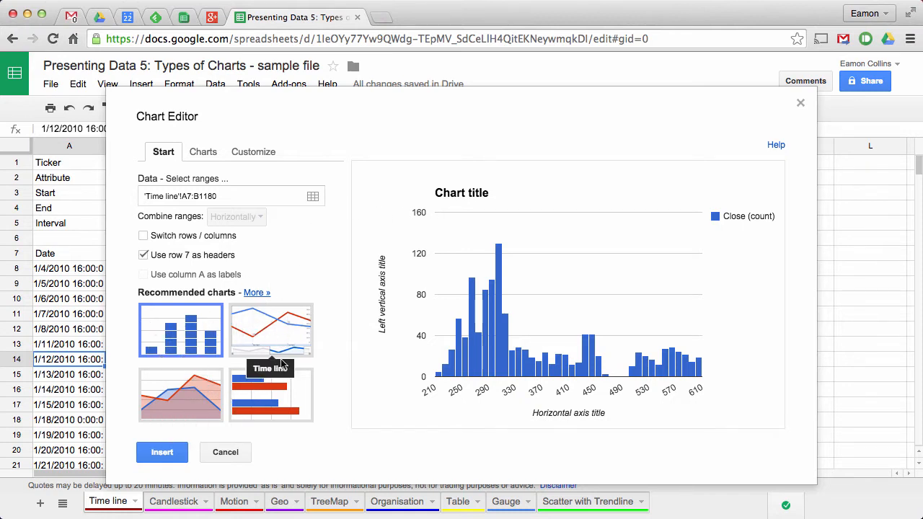
{"action": "left_click", "coordinate": [278, 316]}
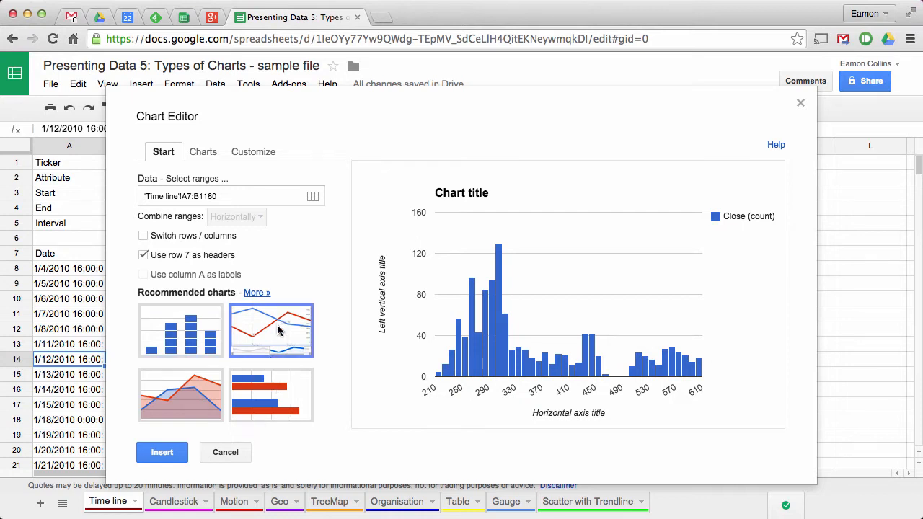
{"action": "left_click", "coordinate": [163, 453]}
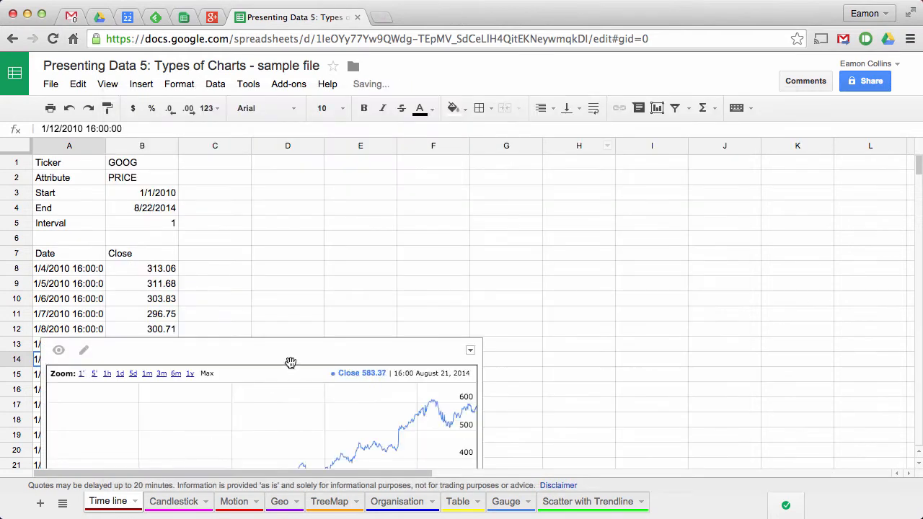
{"action": "left_click_drag", "start_coordinate": [308, 353], "coordinate": [536, 153]}
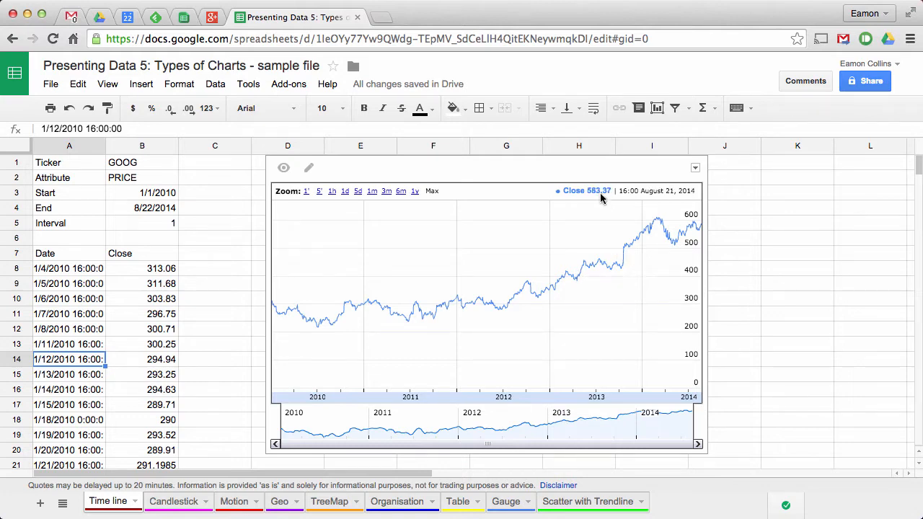
View the time line chart at the 1y, 6m and 1d zoom ranges.
{"action": "left_click", "coordinate": [415, 192]}
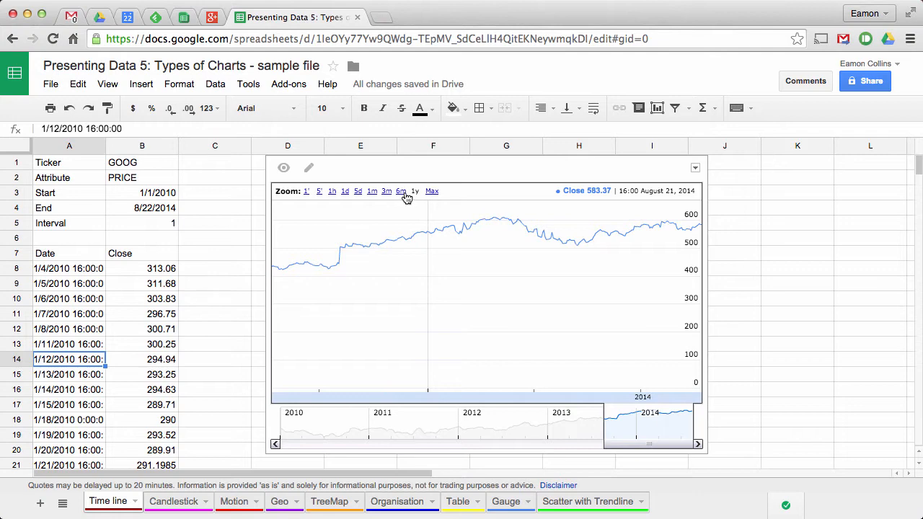
{"action": "left_click", "coordinate": [402, 191]}
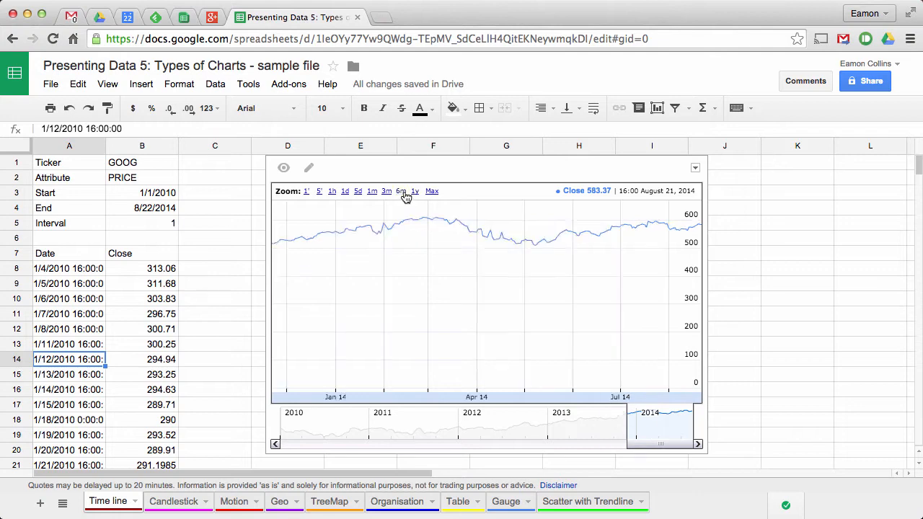
{"action": "left_click", "coordinate": [345, 192]}
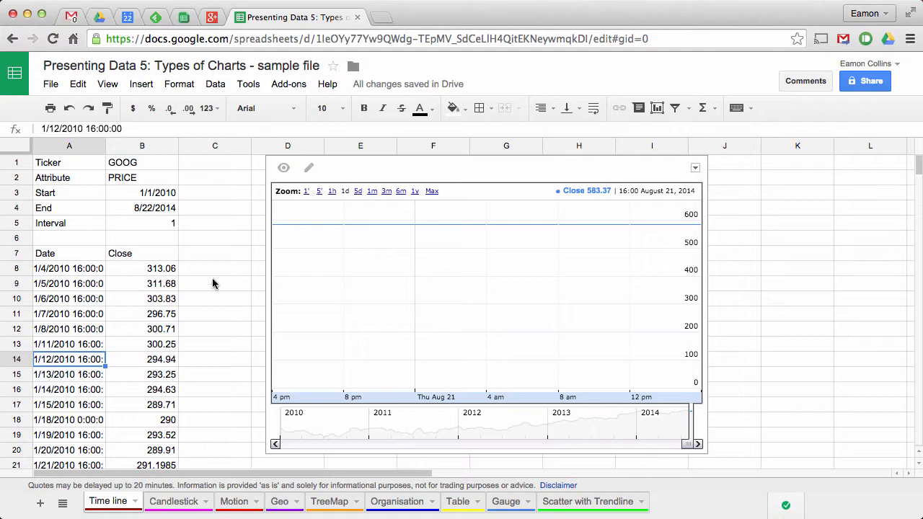
Widen column A to fit its timestamps and format the column as dates without times.
{"action": "left_click", "coordinate": [133, 146]}
{"action": "left_click_drag", "start_coordinate": [108, 146], "coordinate": [129, 145]}
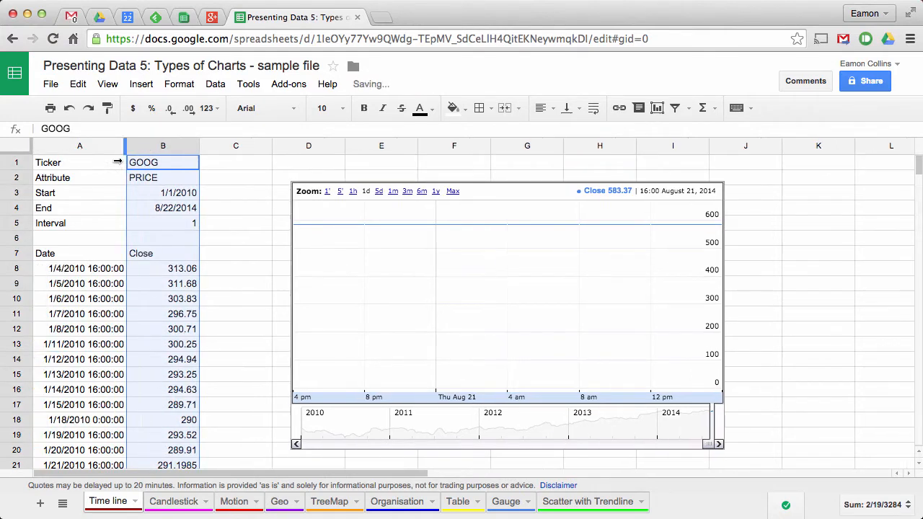
{"action": "left_click", "coordinate": [98, 145]}
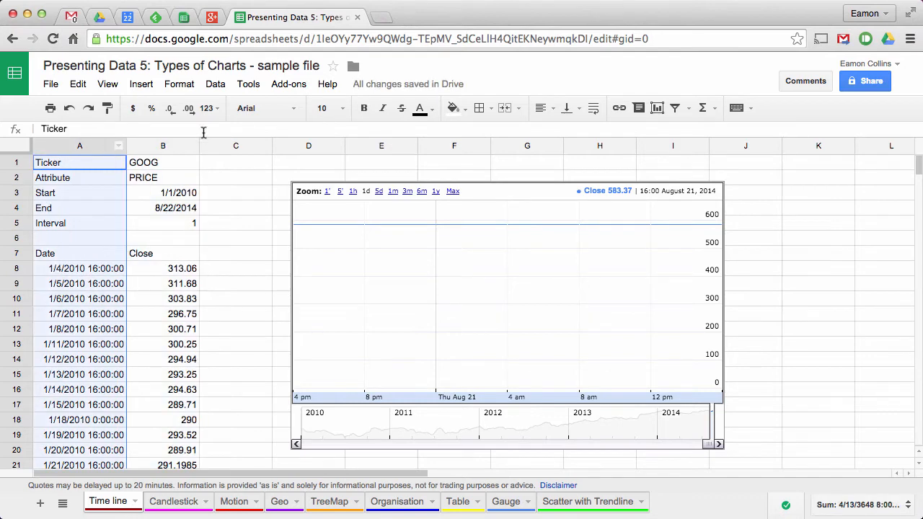
{"action": "left_click", "coordinate": [180, 83]}
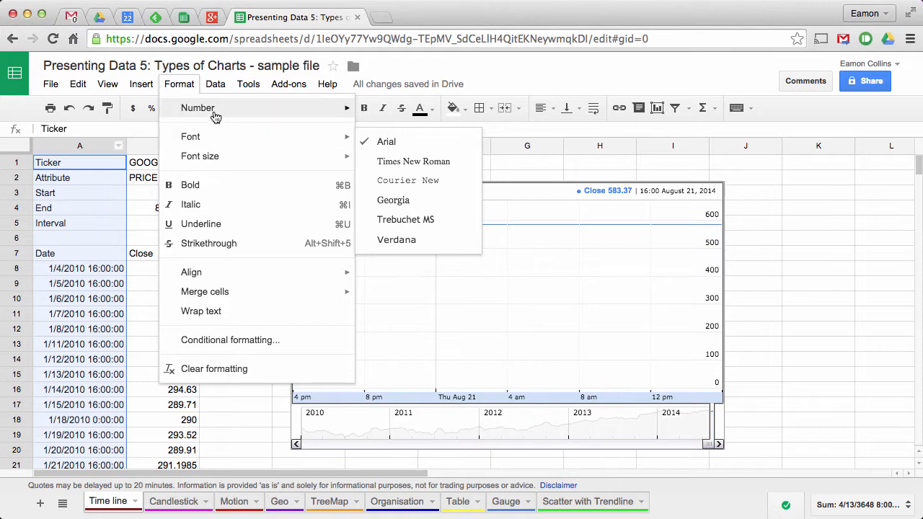
{"action": "mouse_move", "coordinate": [219, 113]}
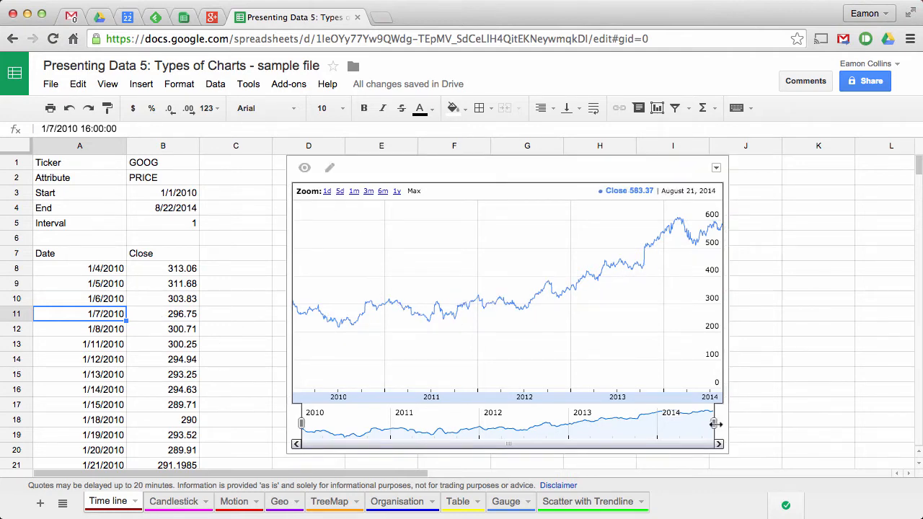
Narrow the chart's visible range to about one year, from 2012 to 2013, and slide that window to the most recent data.
{"action": "left_click_drag", "start_coordinate": [714, 423], "coordinate": [570, 421]}
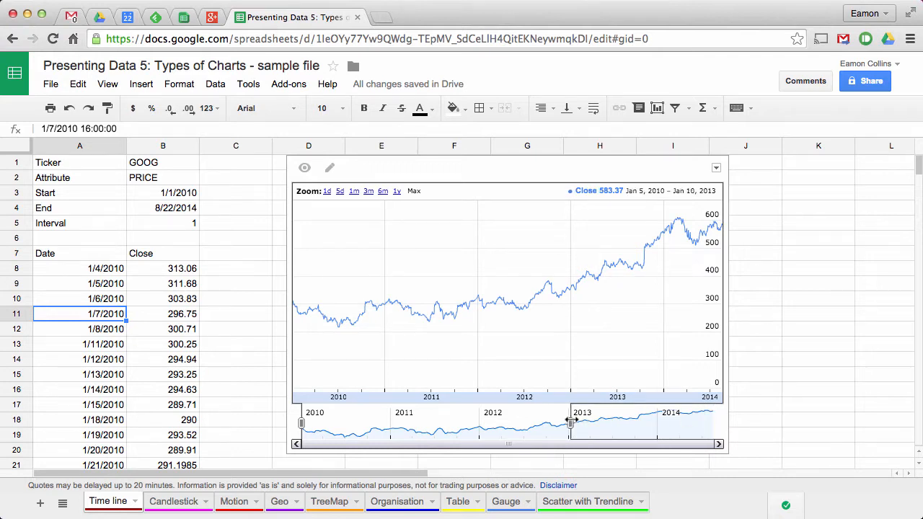
{"action": "left_click_drag", "start_coordinate": [302, 423], "coordinate": [478, 424]}
{"action": "left_click_drag", "start_coordinate": [528, 447], "coordinate": [688, 453]}
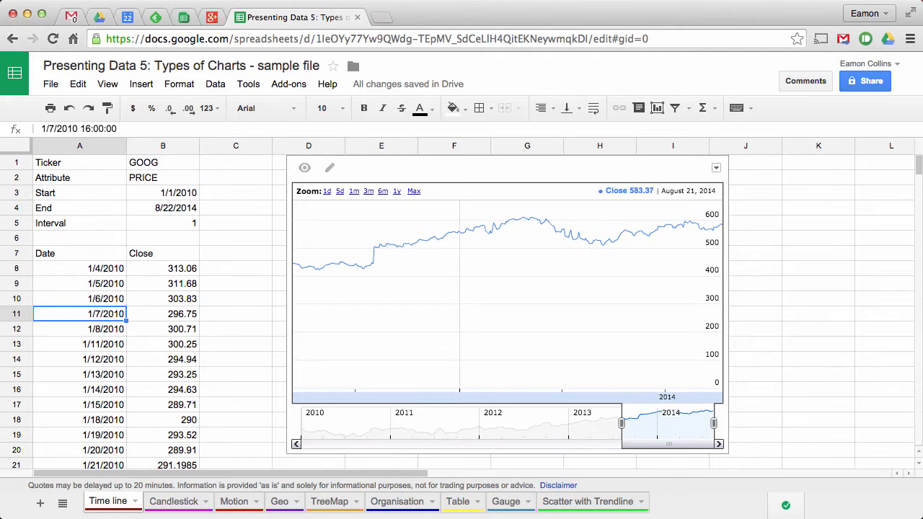
Delete the Avg Temperatures chart from the Candlestick sheet.
{"action": "left_click", "coordinate": [175, 503]}
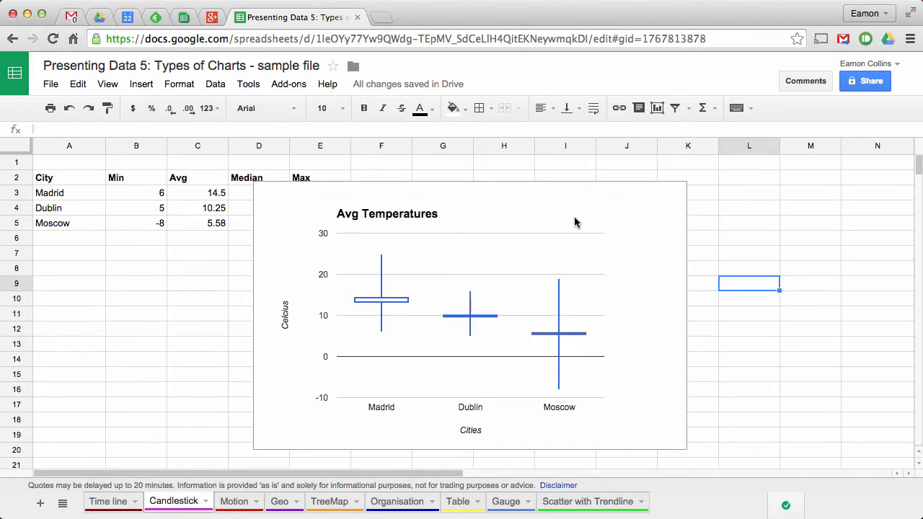
{"action": "left_click", "coordinate": [678, 167]}
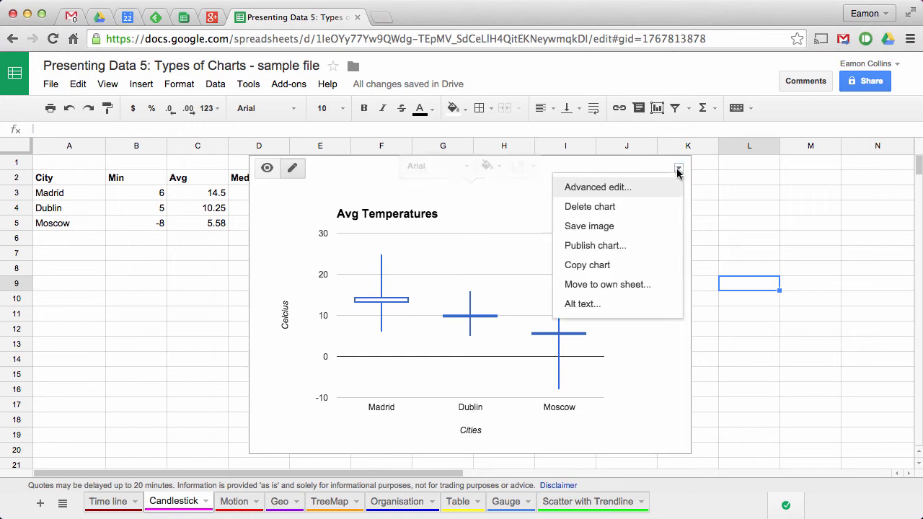
{"action": "left_click", "coordinate": [594, 207]}
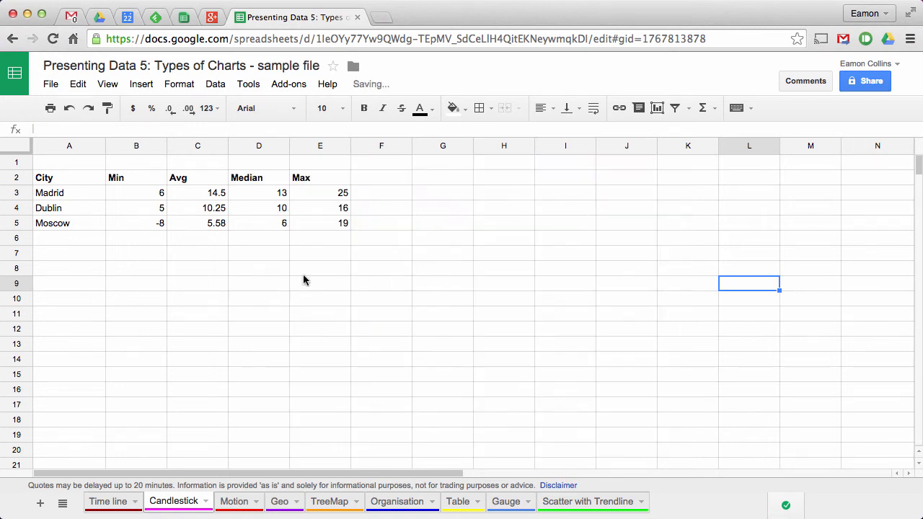
Examine the city temperature table, covering the Min, Max, Avg and Median columns for Madrid, Dublin and Moscow.
{"action": "left_click_drag", "start_coordinate": [65, 194], "coordinate": [342, 225]}
{"action": "left_click_drag", "start_coordinate": [158, 193], "coordinate": [159, 229]}
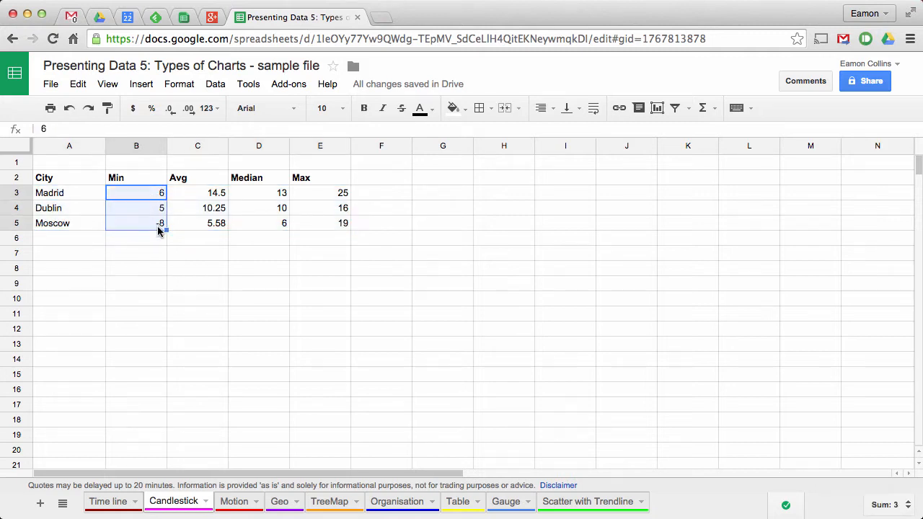
{"action": "left_click_drag", "start_coordinate": [304, 194], "coordinate": [317, 227]}
{"action": "left_click_drag", "start_coordinate": [201, 196], "coordinate": [262, 225]}
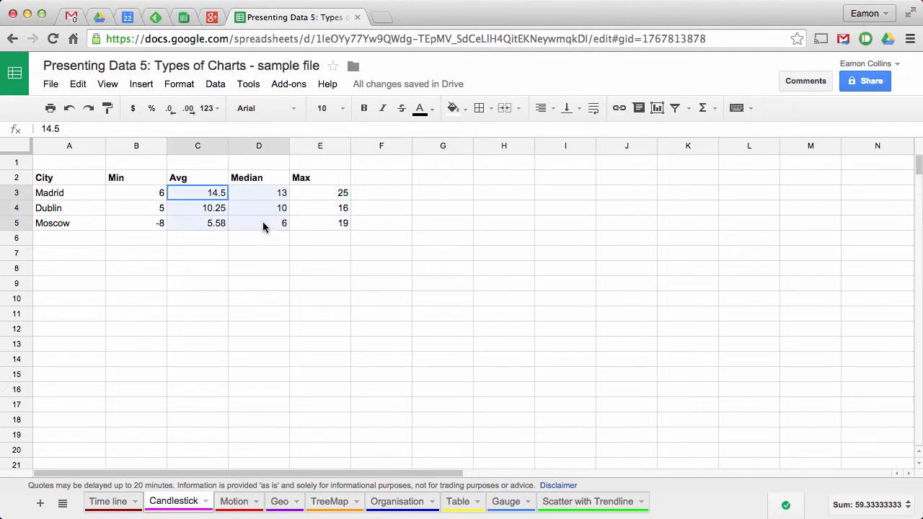
{"action": "left_click_drag", "start_coordinate": [144, 193], "coordinate": [310, 222]}
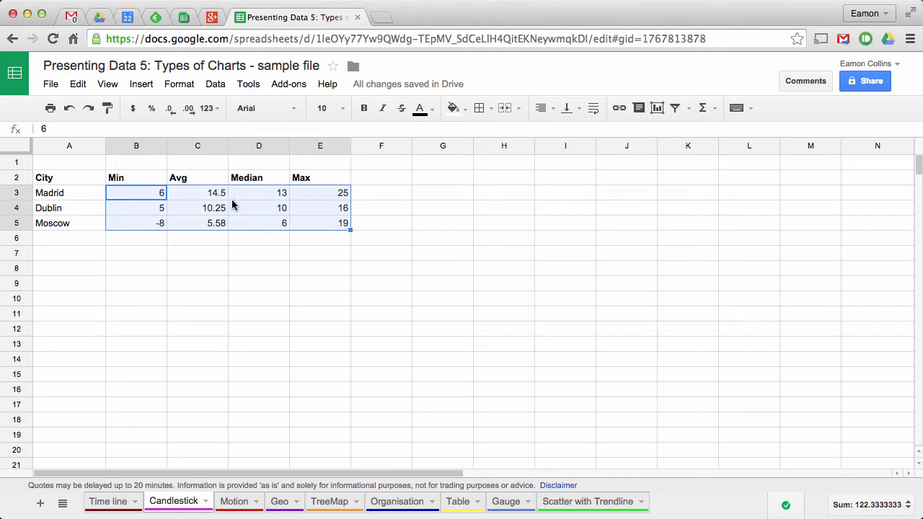
{"action": "left_click", "coordinate": [257, 208]}
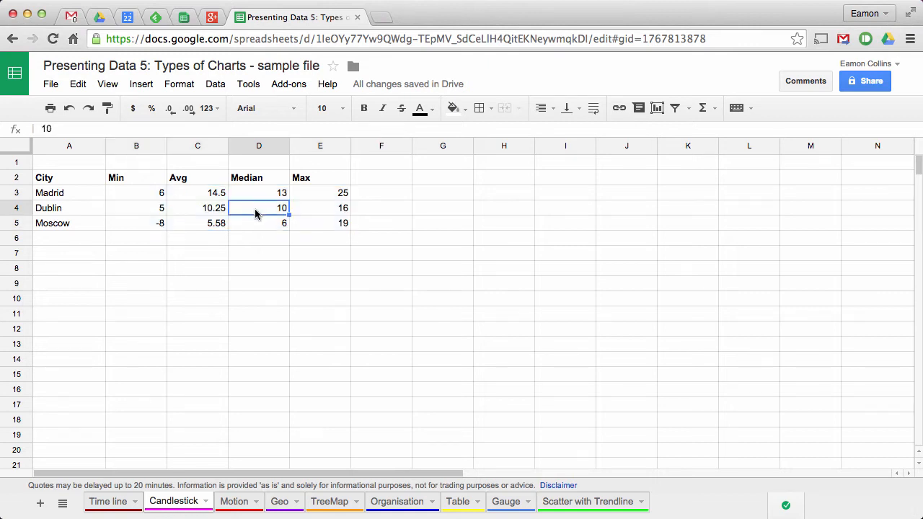
Start a candlestick chart from the city temperature table A2:E5 and title it "Min-Max-Avg Temps".
{"action": "left_click", "coordinate": [179, 210]}
{"action": "left_click", "coordinate": [657, 108]}
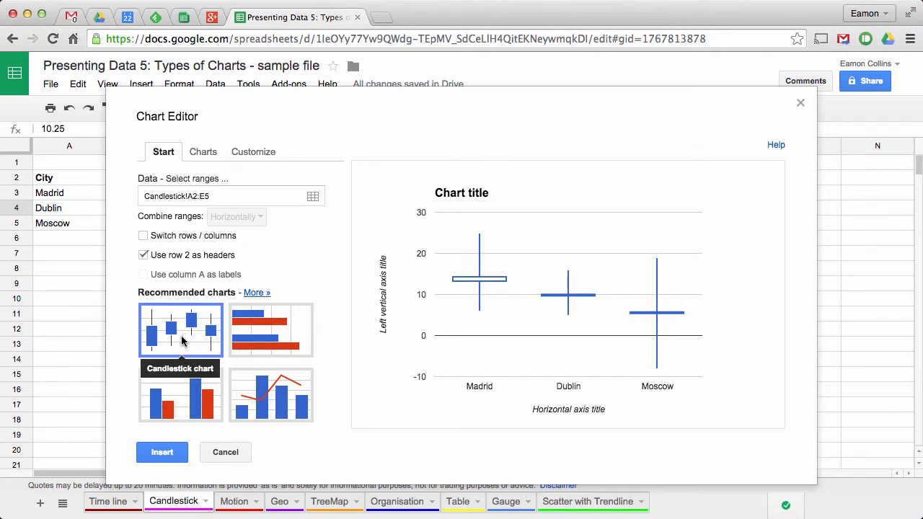
{"action": "left_click", "coordinate": [255, 153]}
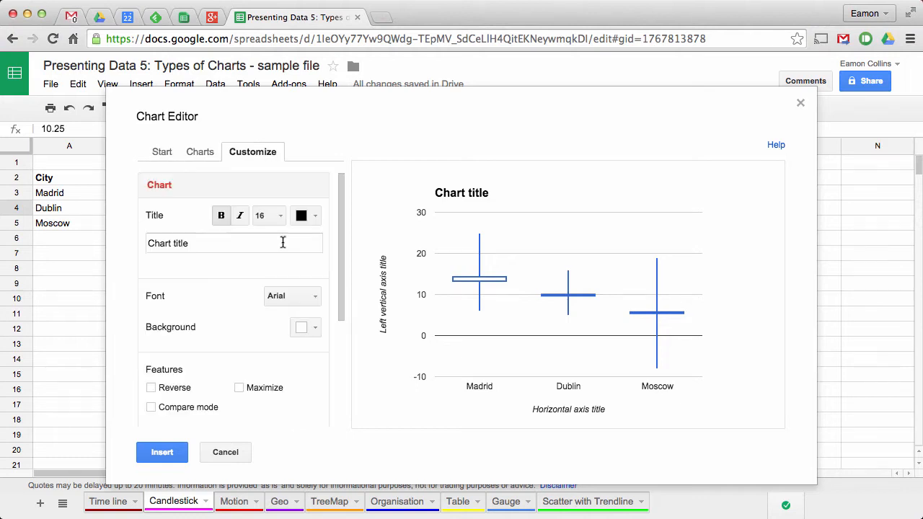
{"action": "left_click", "coordinate": [222, 244]}
{"action": "type", "text": "Min-Max-Avg Temps"}
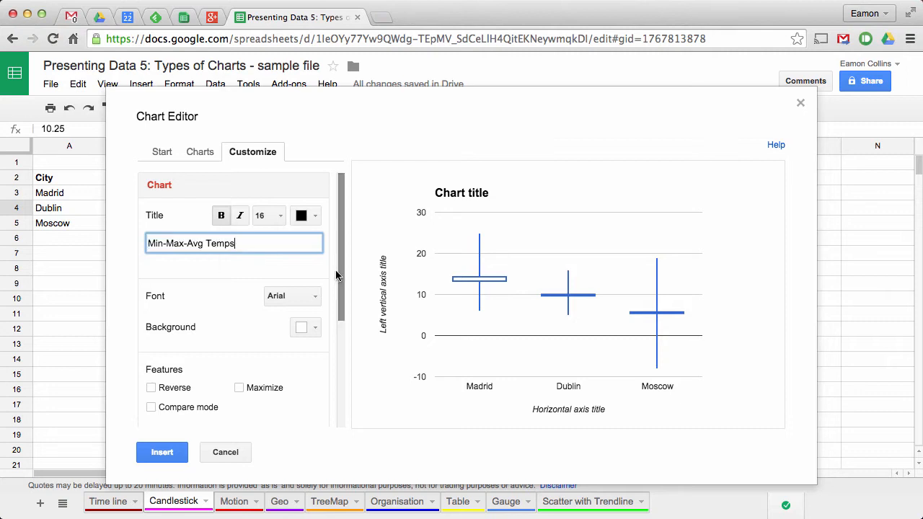
Set the chart's left vertical axis title to "Celsius".
{"action": "left_click", "coordinate": [343, 275]}
{"action": "scroll", "coordinate": [288, 303], "scroll_direction": "down", "scroll_amount": 5}
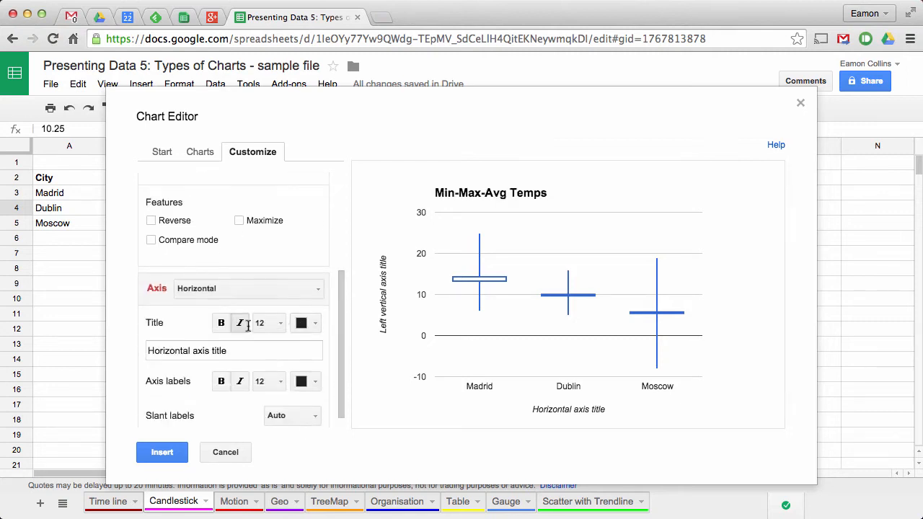
{"action": "left_click", "coordinate": [240, 350]}
{"action": "left_click", "coordinate": [298, 286]}
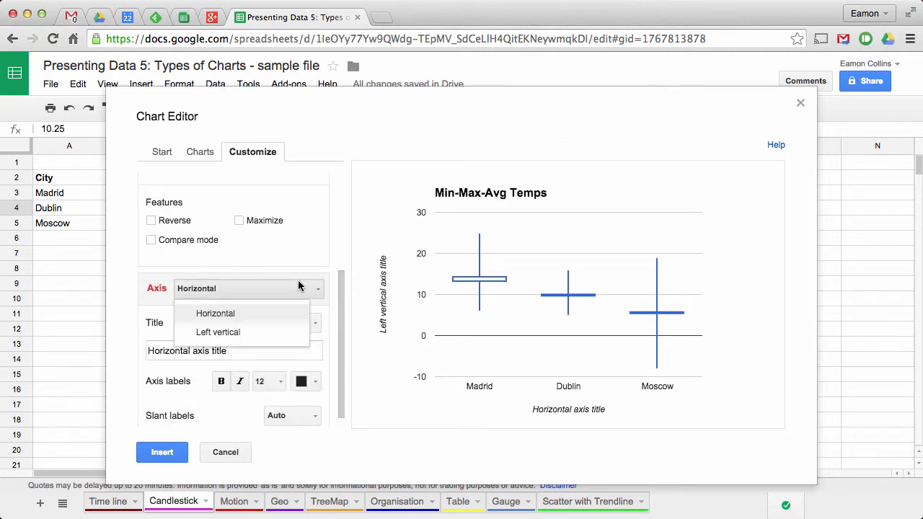
{"action": "left_click", "coordinate": [239, 331]}
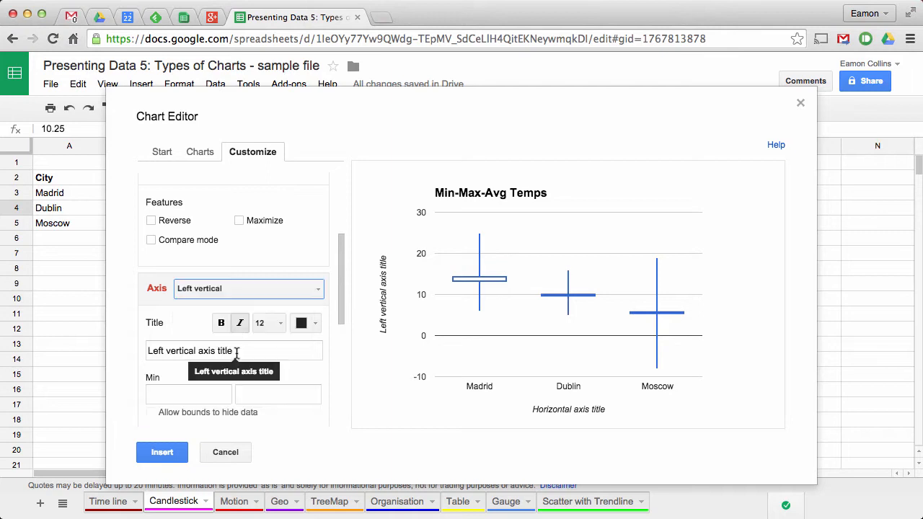
{"action": "left_click", "coordinate": [238, 352]}
{"action": "type", "text": "Celsius"}
Set the candlestick chart's horizontal axis title to "Cities" and insert the chart into the sheet.
{"action": "left_click", "coordinate": [291, 288]}
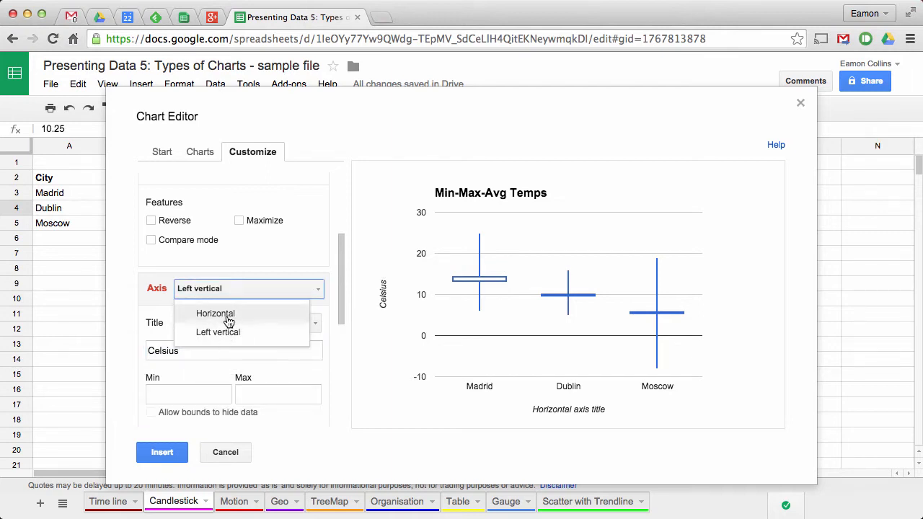
{"action": "left_click", "coordinate": [225, 313]}
{"action": "left_click", "coordinate": [239, 349]}
{"action": "type", "text": "Cities"}
{"action": "left_click", "coordinate": [162, 452]}
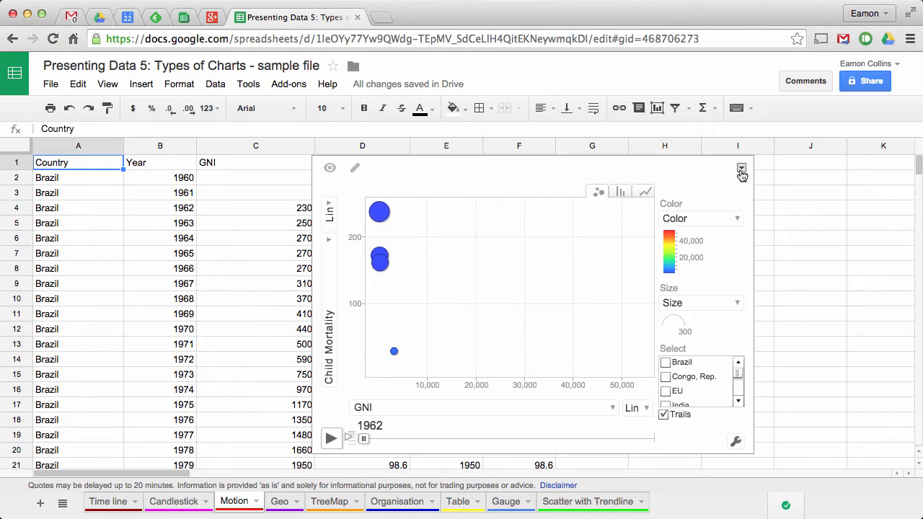
Delete the existing motion chart from the Motion sheet.
{"action": "left_click", "coordinate": [741, 168]}
{"action": "left_click", "coordinate": [653, 207]}
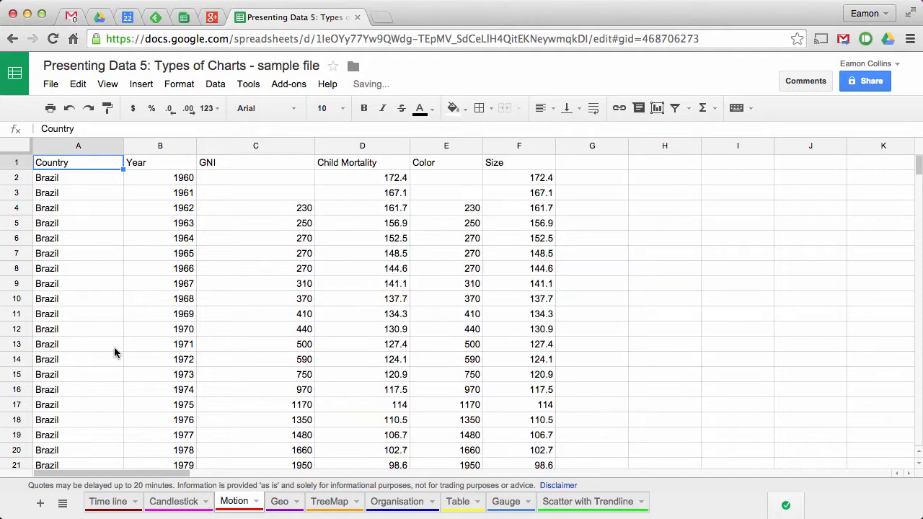
Examine the Country and Year columns of the Motion sheet through the rows for all countries.
{"action": "left_click_drag", "start_coordinate": [76, 181], "coordinate": [82, 396]}
{"action": "scroll", "coordinate": [86, 358], "scroll_direction": "down", "scroll_amount": 10}
{"action": "scroll", "coordinate": [86, 358], "scroll_direction": "down", "scroll_amount": 5}
{"action": "scroll", "coordinate": [86, 357], "scroll_direction": "up", "scroll_amount": 5}
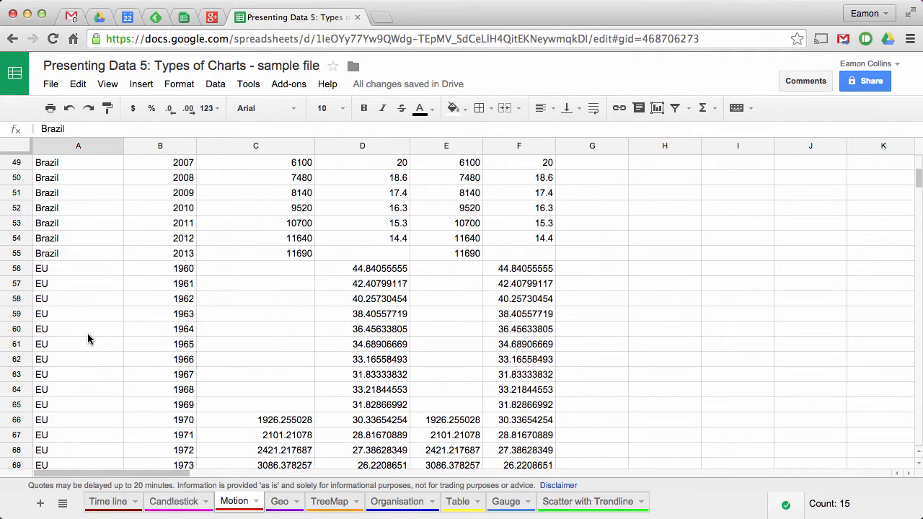
{"action": "scroll", "coordinate": [85, 349], "scroll_direction": "down", "scroll_amount": 15}
{"action": "scroll", "coordinate": [76, 268], "scroll_direction": "down", "scroll_amount": 17}
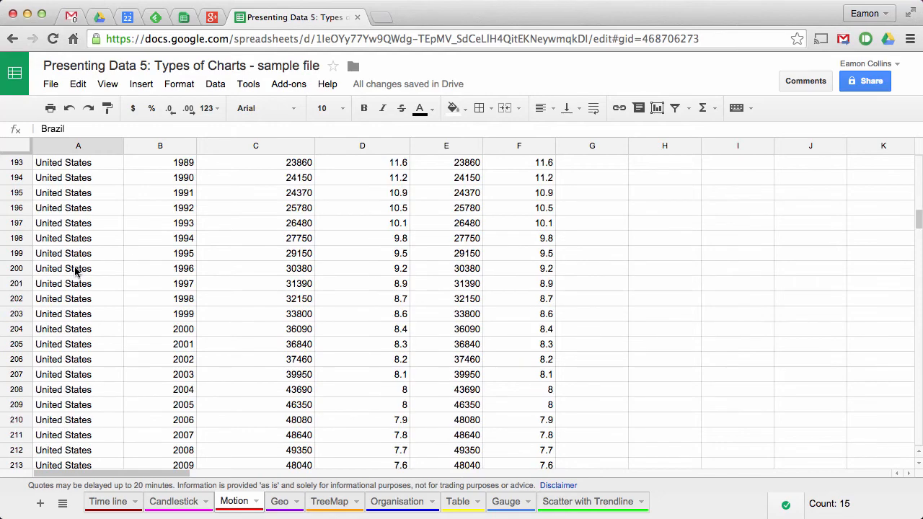
{"action": "scroll", "coordinate": [86, 267], "scroll_direction": "up", "scroll_amount": 17}
{"action": "left_click_drag", "start_coordinate": [160, 178], "coordinate": [154, 449]}
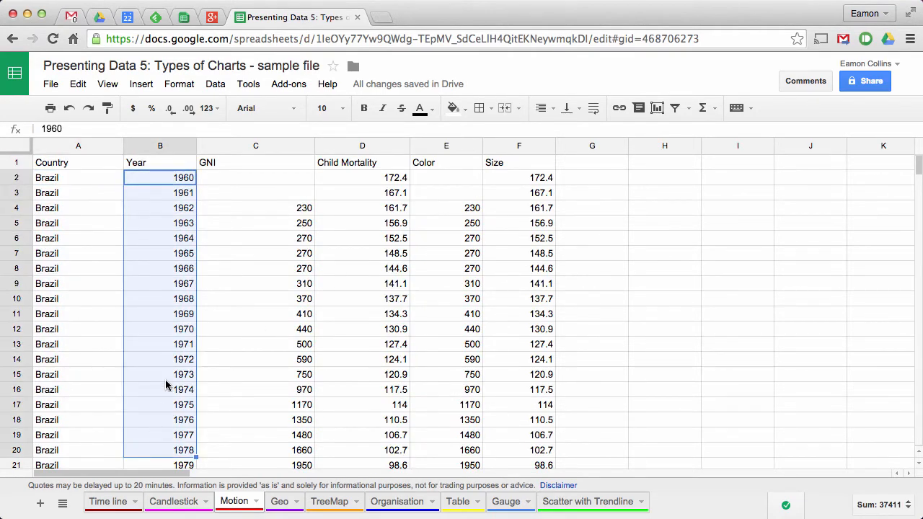
{"action": "scroll", "coordinate": [165, 379], "scroll_direction": "down", "scroll_amount": 15}
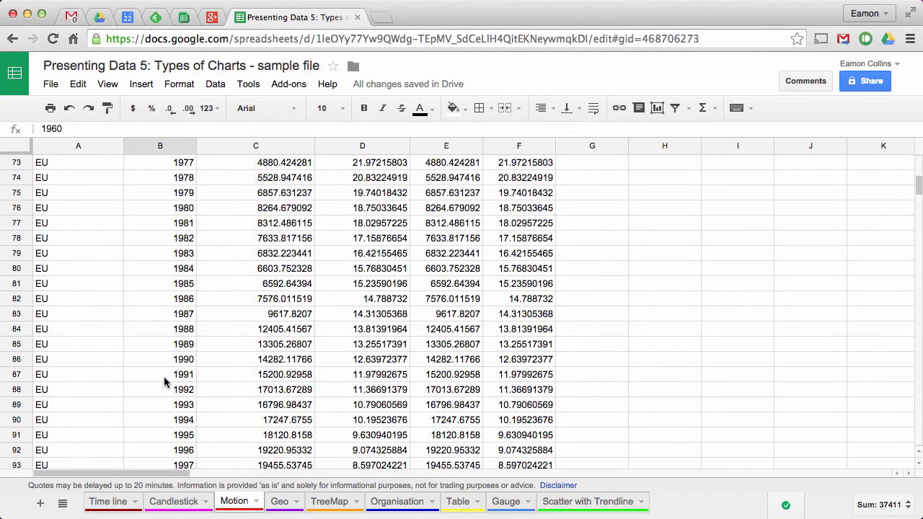
{"action": "scroll", "coordinate": [164, 377], "scroll_direction": "up", "scroll_amount": 3}
{"action": "scroll", "coordinate": [163, 376], "scroll_direction": "down", "scroll_amount": 8}
{"action": "scroll", "coordinate": [162, 376], "scroll_direction": "up", "scroll_amount": 20}
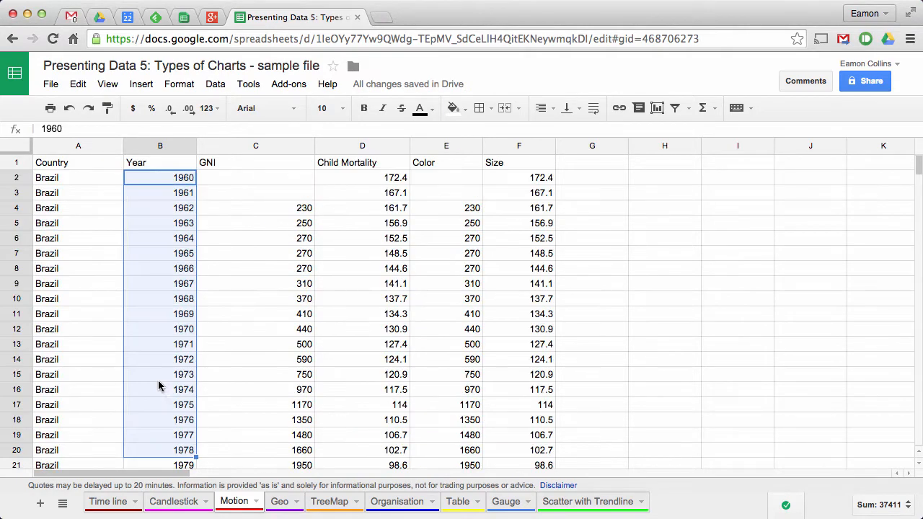
Examine the GNI and Child Mortality columns and compare them with the Color and Size columns.
{"action": "left_click_drag", "start_coordinate": [279, 212], "coordinate": [286, 445]}
{"action": "left_click_drag", "start_coordinate": [370, 180], "coordinate": [368, 438]}
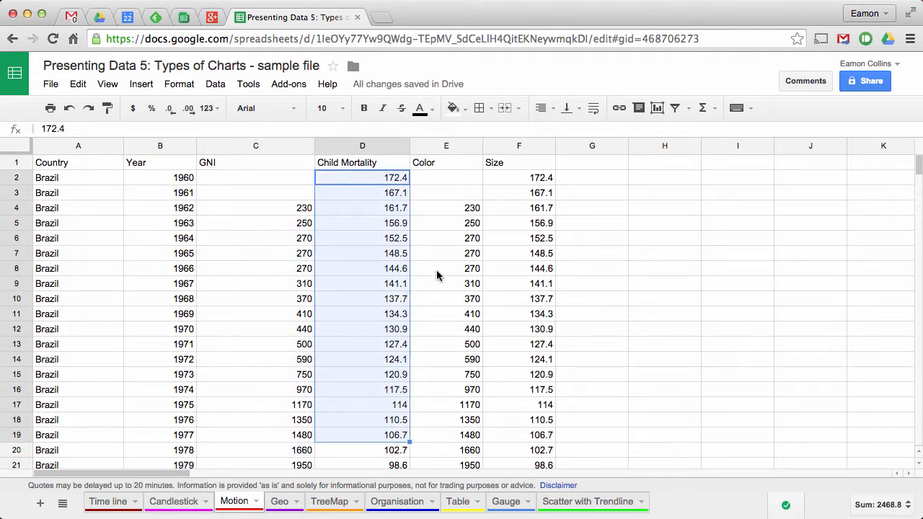
{"action": "left_click", "coordinate": [453, 177]}
{"action": "left_click", "coordinate": [536, 185]}
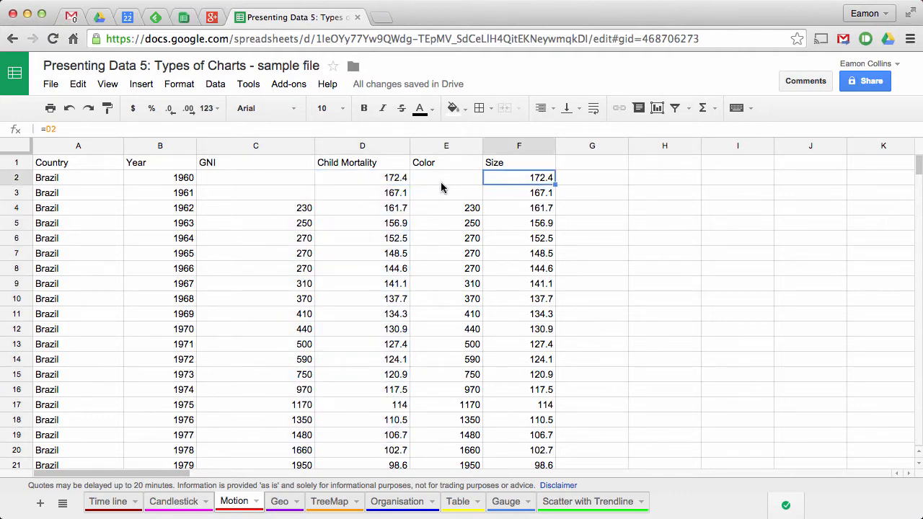
{"action": "left_click", "coordinate": [456, 209]}
{"action": "left_click", "coordinate": [287, 212]}
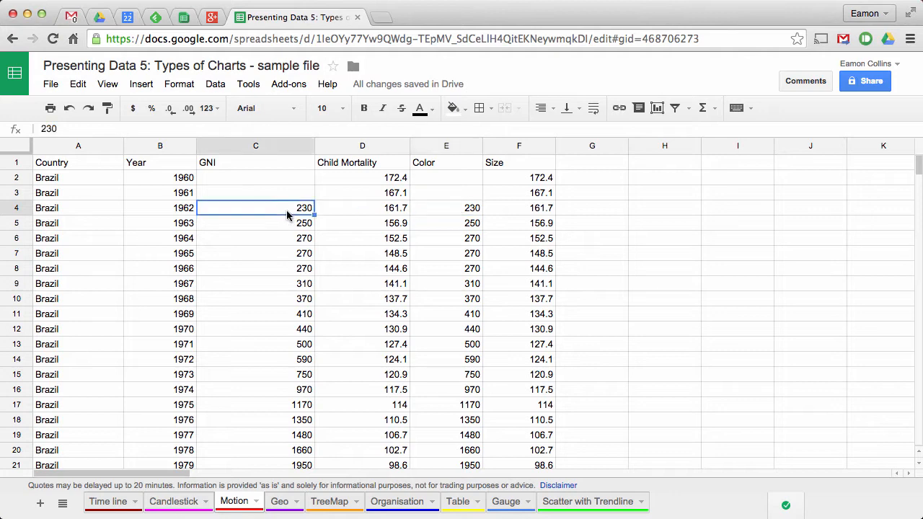
{"action": "left_click", "coordinate": [512, 212]}
{"action": "left_click", "coordinate": [379, 213]}
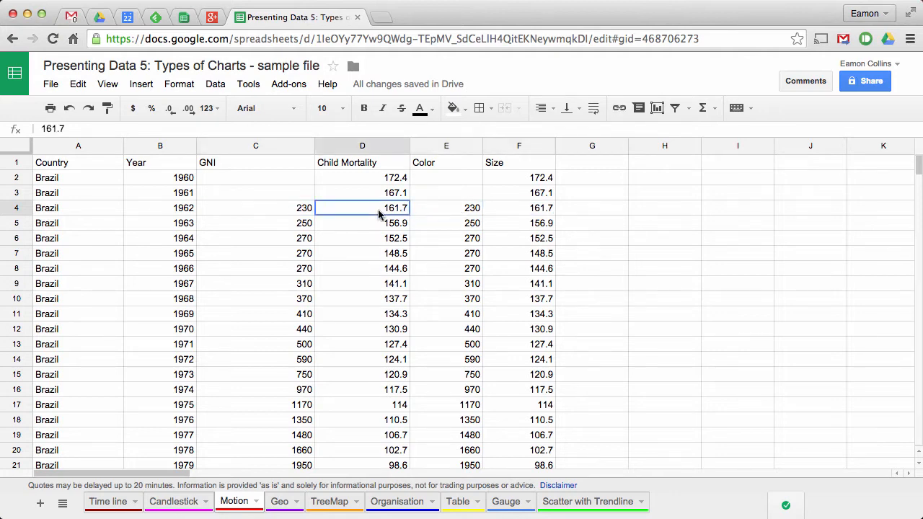
Insert a motion chart from the range A1:F433 and move it up to the first rows of the Motion sheet.
{"action": "left_click", "coordinate": [252, 331]}
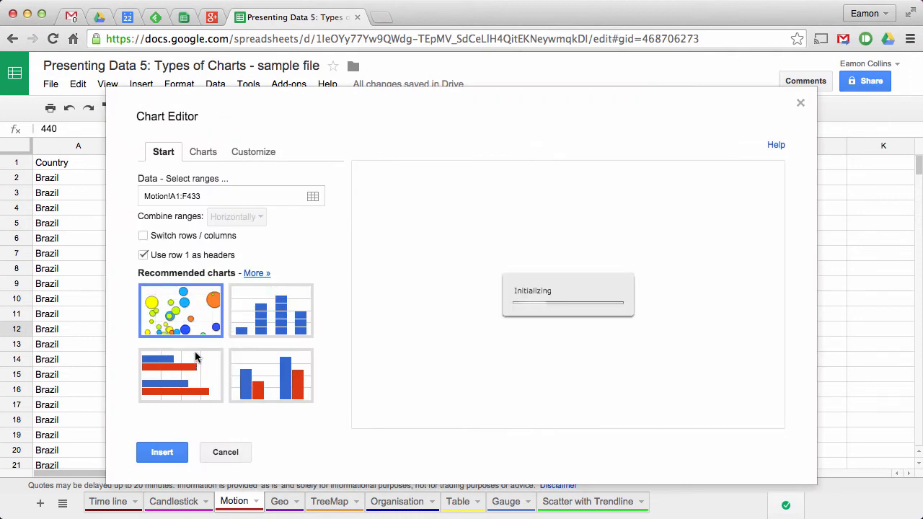
{"action": "left_click", "coordinate": [189, 303]}
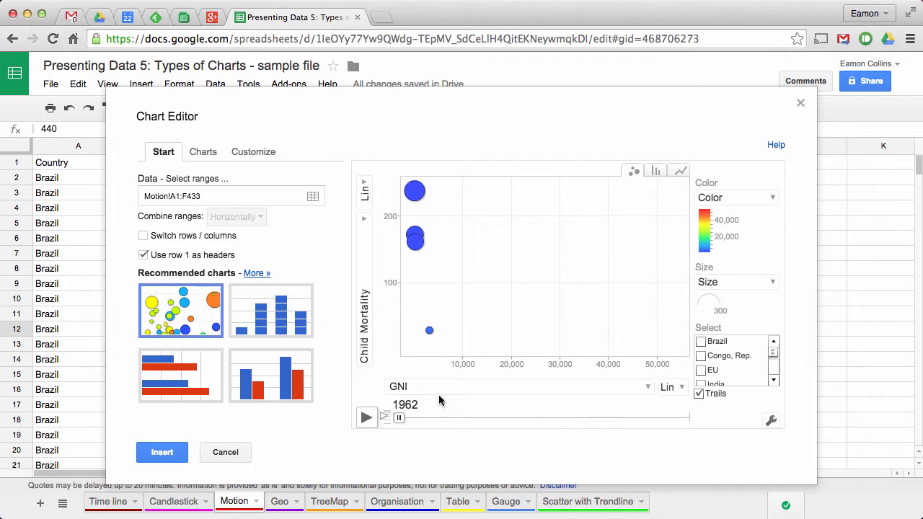
{"action": "left_click", "coordinate": [160, 454]}
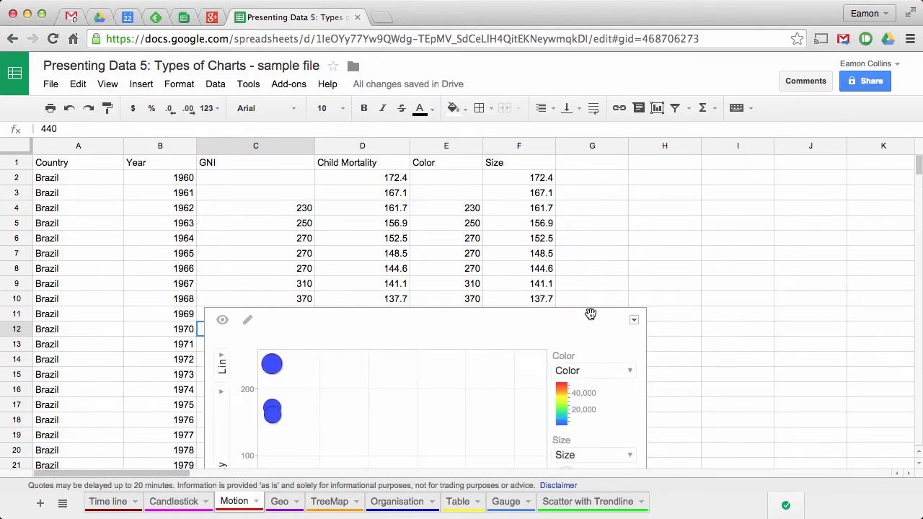
{"action": "left_click_drag", "start_coordinate": [589, 319], "coordinate": [656, 169]}
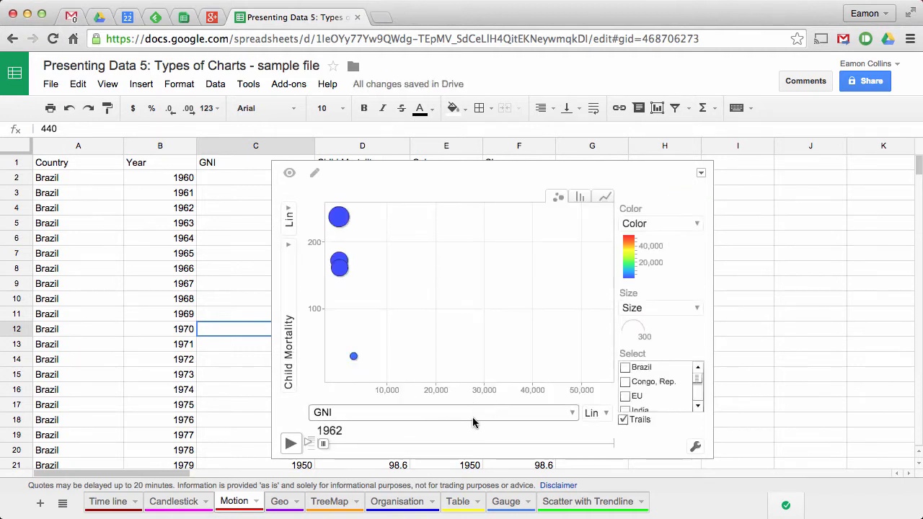
Color the motion chart's bubbles by Child Mortality and size them by GNI, and play the animation from 1962.
{"action": "left_click", "coordinate": [697, 222]}
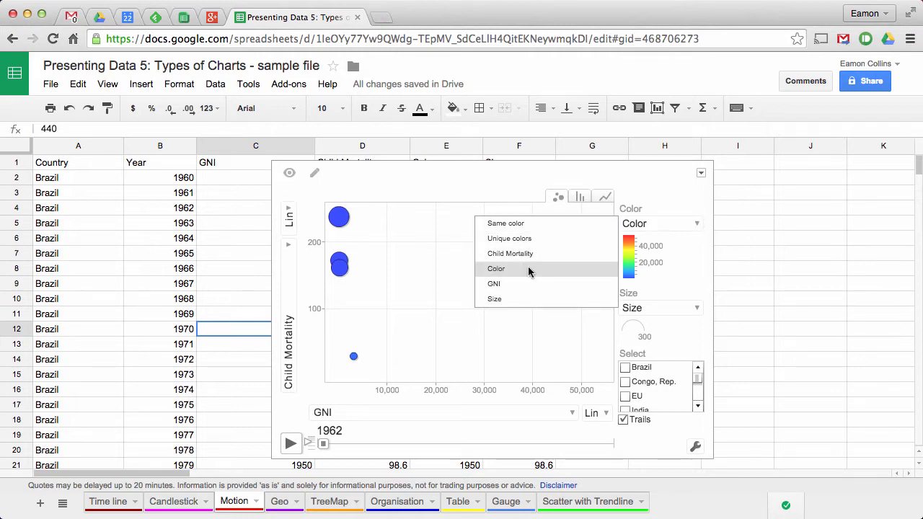
{"action": "left_click", "coordinate": [520, 256]}
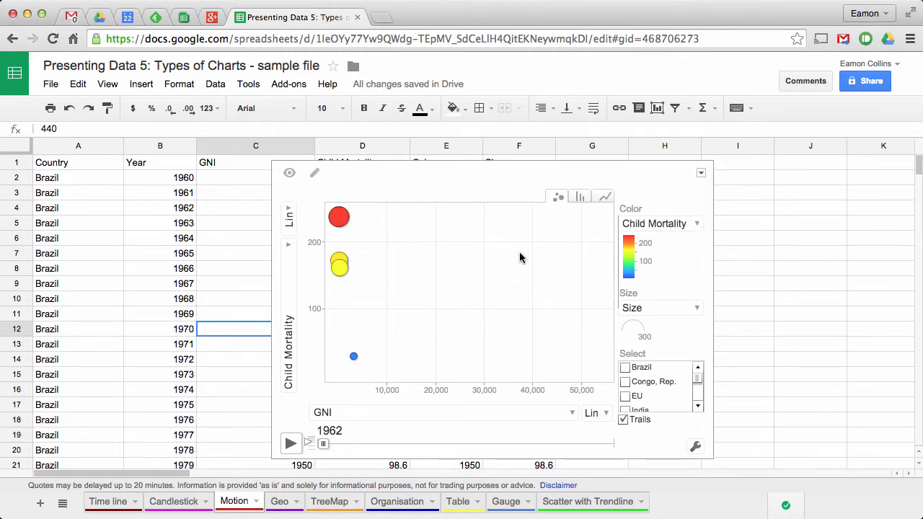
{"action": "left_click", "coordinate": [699, 310]}
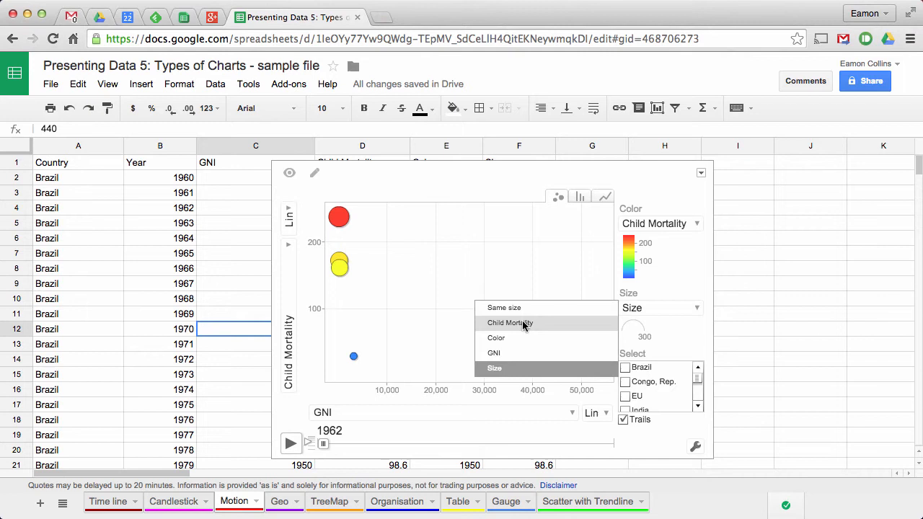
{"action": "left_click", "coordinate": [504, 354]}
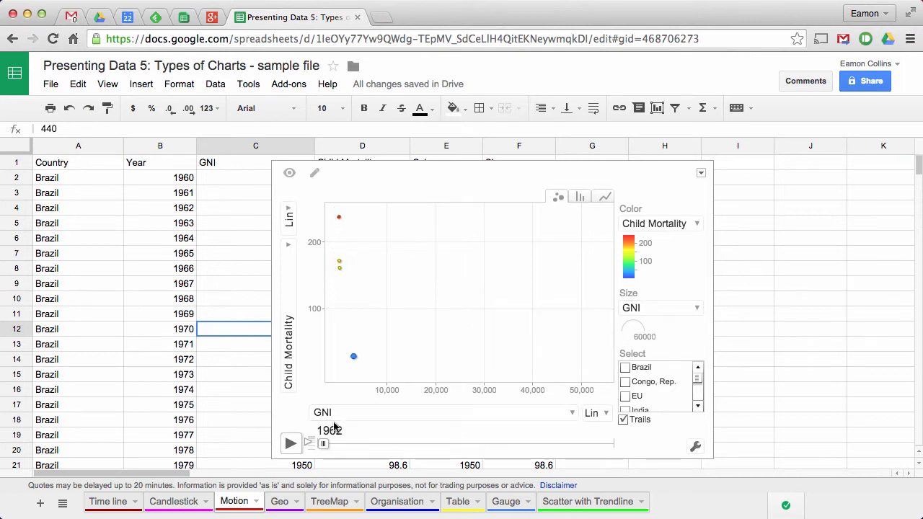
{"action": "left_click", "coordinate": [289, 447]}
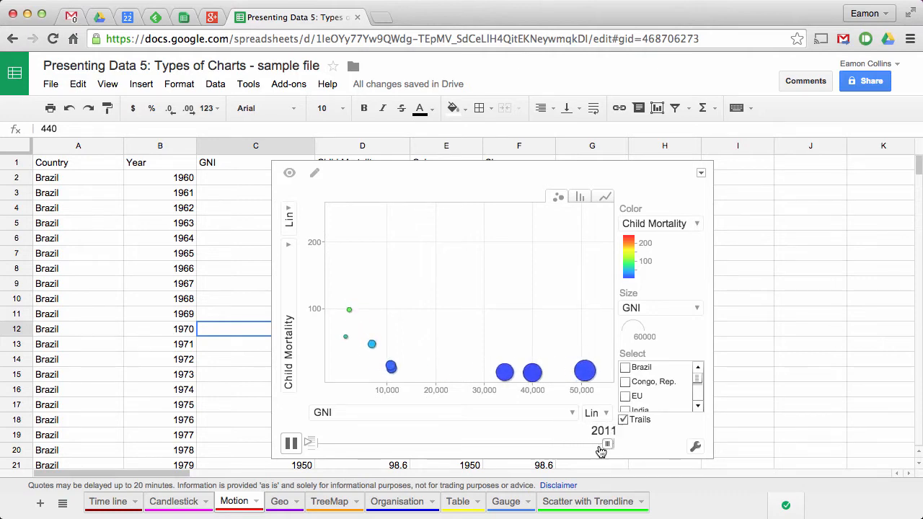
Delete the existing world map chart from the Geo sheet.
{"action": "left_click", "coordinate": [280, 501]}
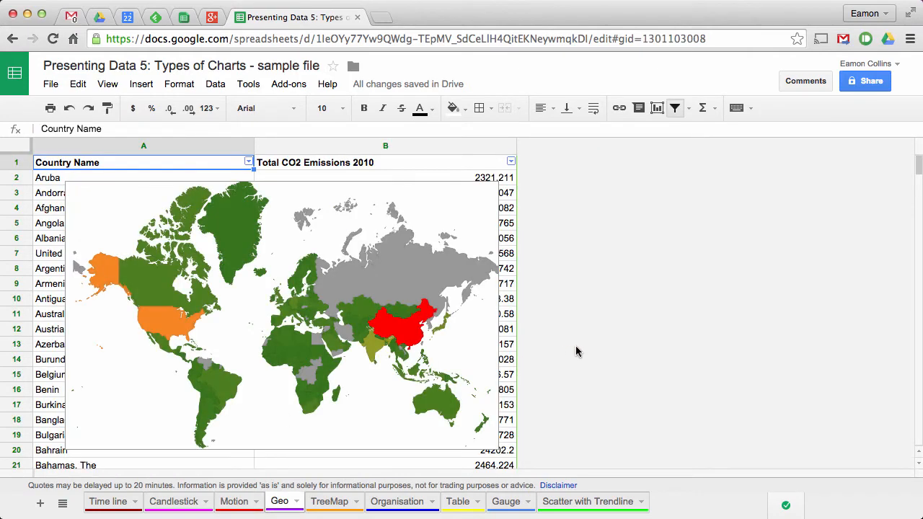
{"action": "left_click", "coordinate": [490, 168]}
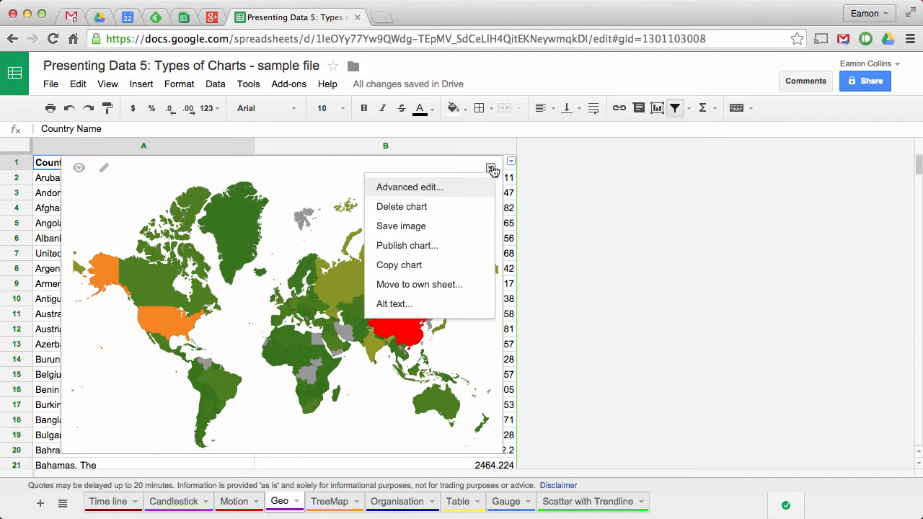
{"action": "left_click", "coordinate": [403, 207]}
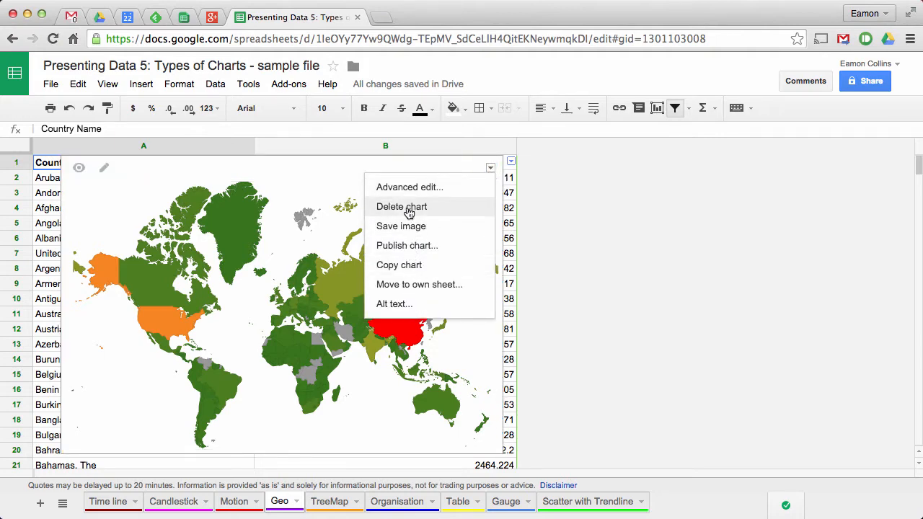
Review the country CO2 emissions data on the Geo sheet and start a shaded region map chart from A1:B198.
{"action": "left_click", "coordinate": [108, 193]}
{"action": "scroll", "coordinate": [120, 282], "scroll_direction": "down", "scroll_amount": 4}
{"action": "scroll", "coordinate": [120, 282], "scroll_direction": "up", "scroll_amount": 4}
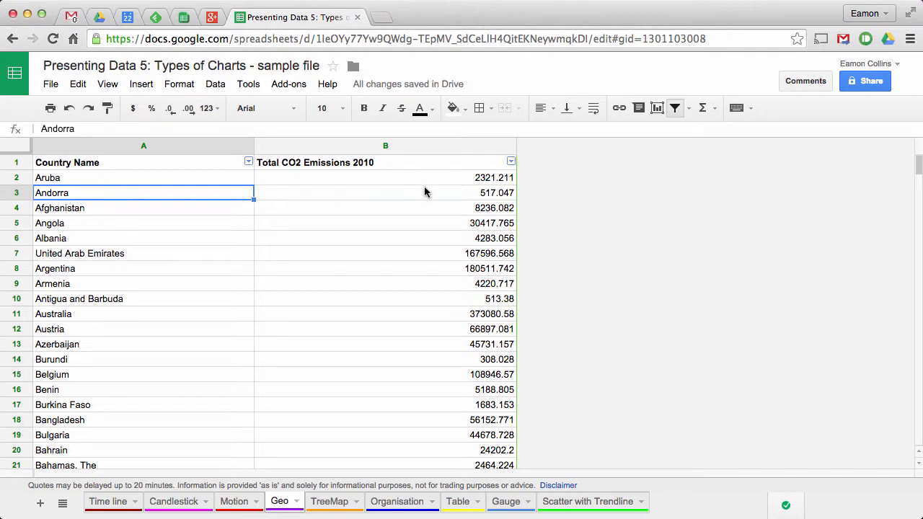
{"action": "scroll", "coordinate": [154, 238], "scroll_direction": "down", "scroll_amount": 20}
{"action": "scroll", "coordinate": [157, 255], "scroll_direction": "up", "scroll_amount": 20}
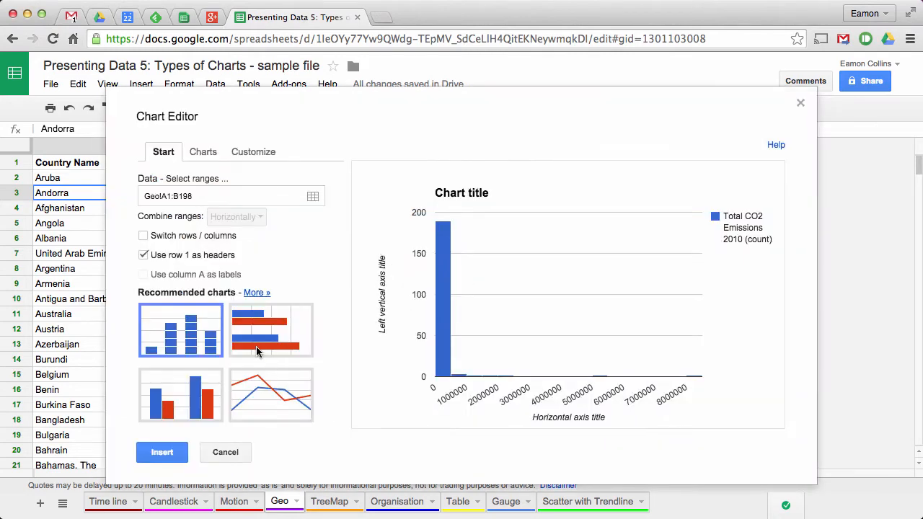
{"action": "left_click", "coordinate": [207, 153]}
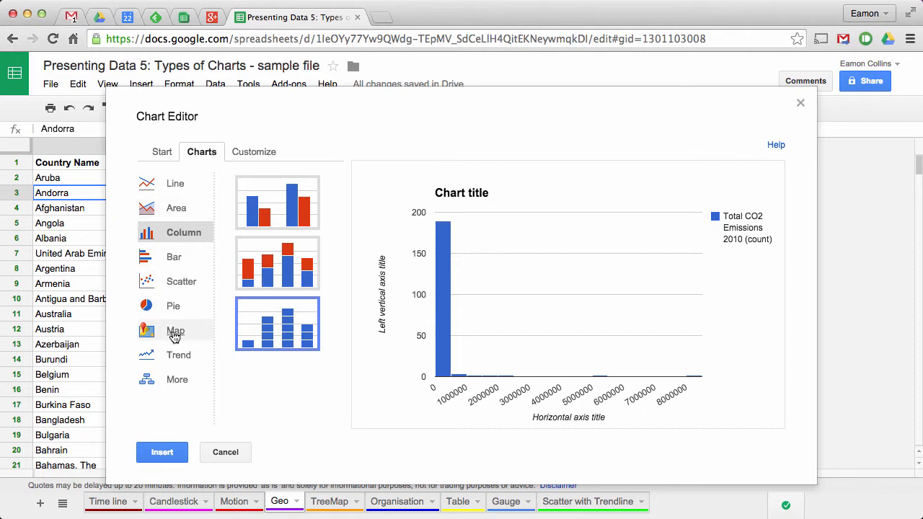
{"action": "left_click", "coordinate": [176, 333]}
{"action": "left_click", "coordinate": [275, 206]}
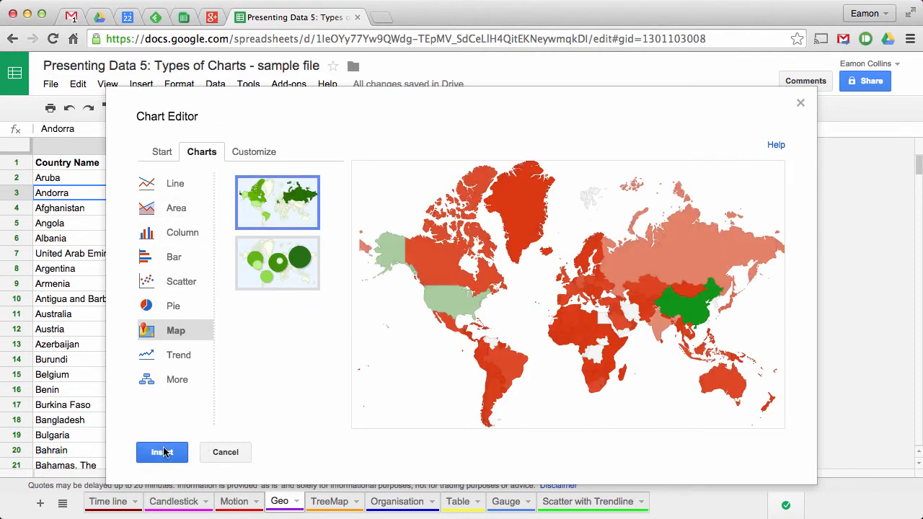
Set the map's Min color to light green, Mid to orange and Max to red, and insert the chart.
{"action": "left_click", "coordinate": [255, 152]}
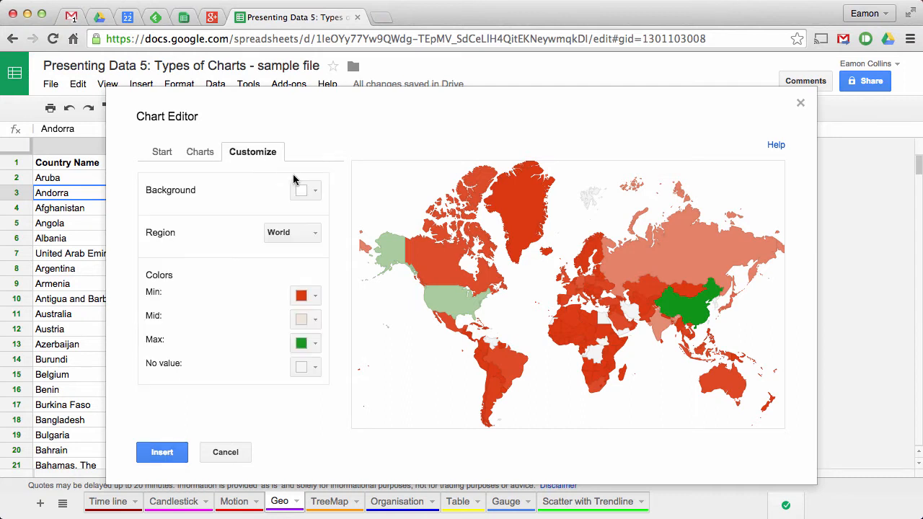
{"action": "left_click", "coordinate": [317, 298]}
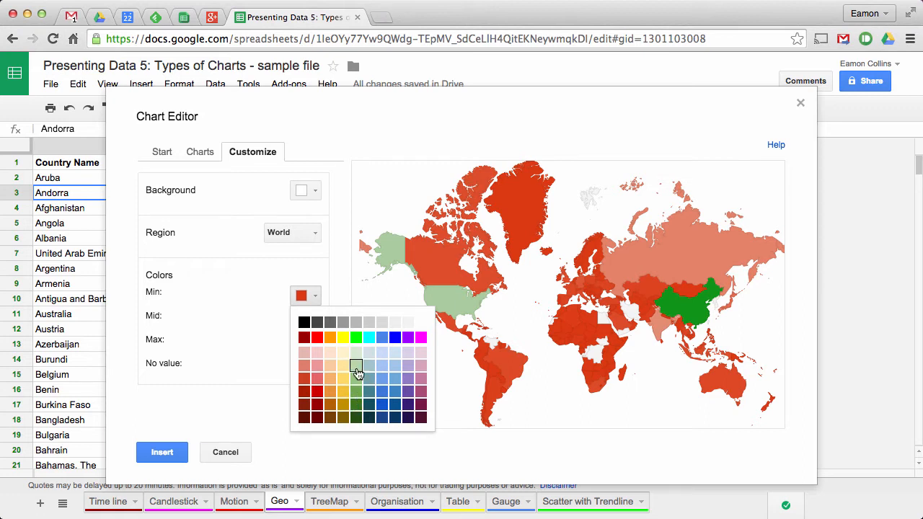
{"action": "left_click", "coordinate": [356, 372]}
{"action": "left_click", "coordinate": [315, 320]}
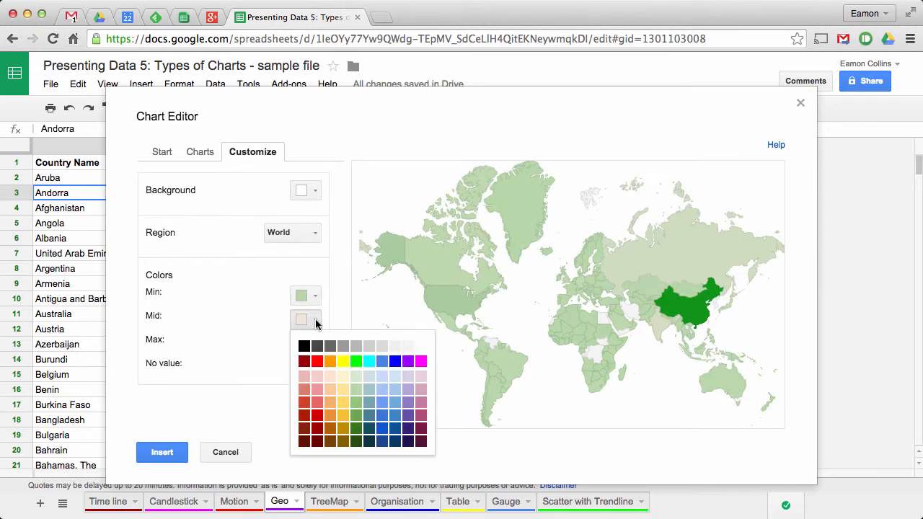
{"action": "left_click", "coordinate": [332, 364]}
{"action": "left_click", "coordinate": [313, 344]}
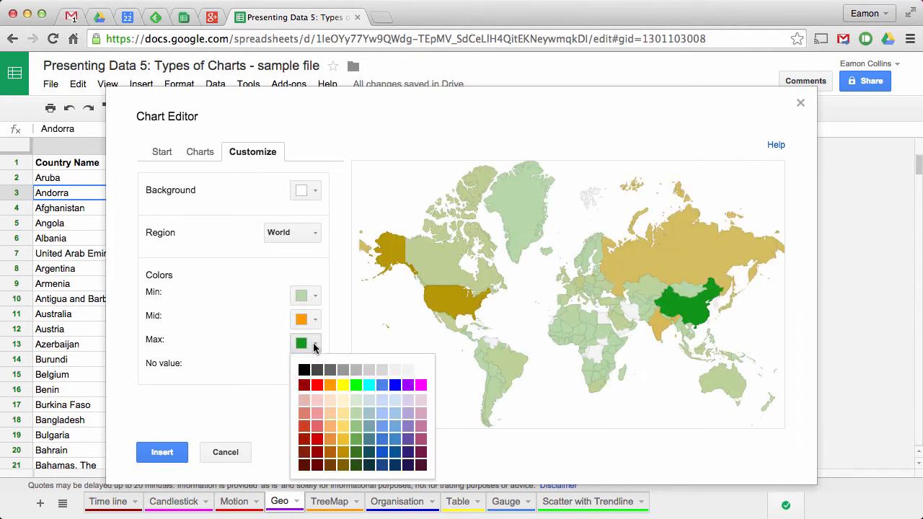
{"action": "left_click", "coordinate": [317, 385]}
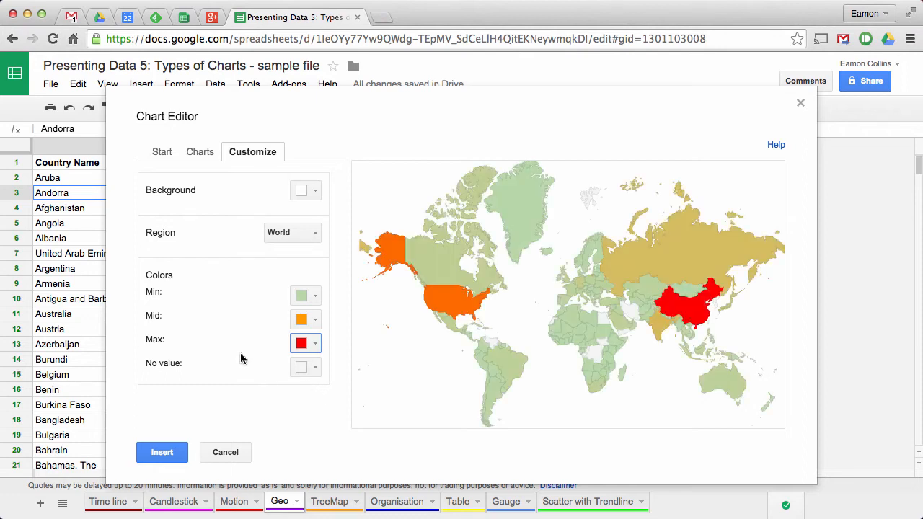
{"action": "left_click", "coordinate": [162, 452]}
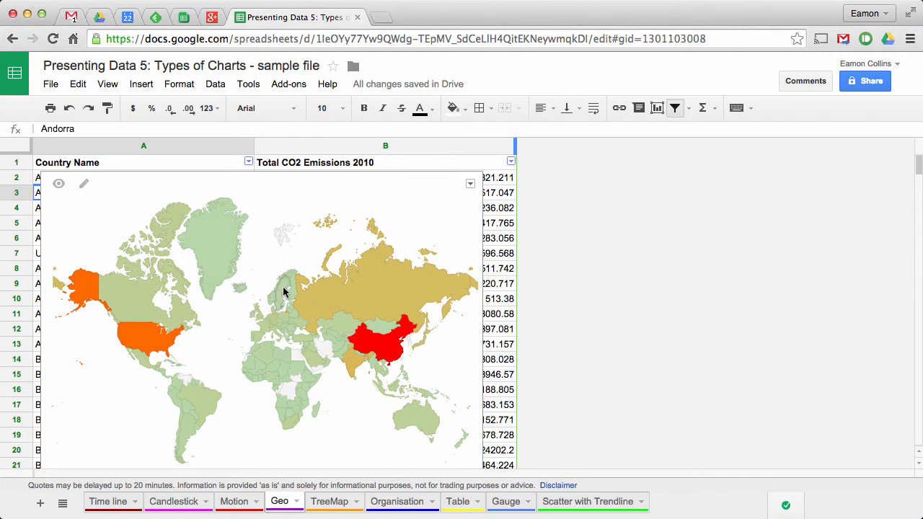
{"action": "scroll", "coordinate": [289, 289], "scroll_direction": "down", "scroll_amount": 5}
{"action": "scroll", "coordinate": [289, 284], "scroll_direction": "up", "scroll_amount": 5}
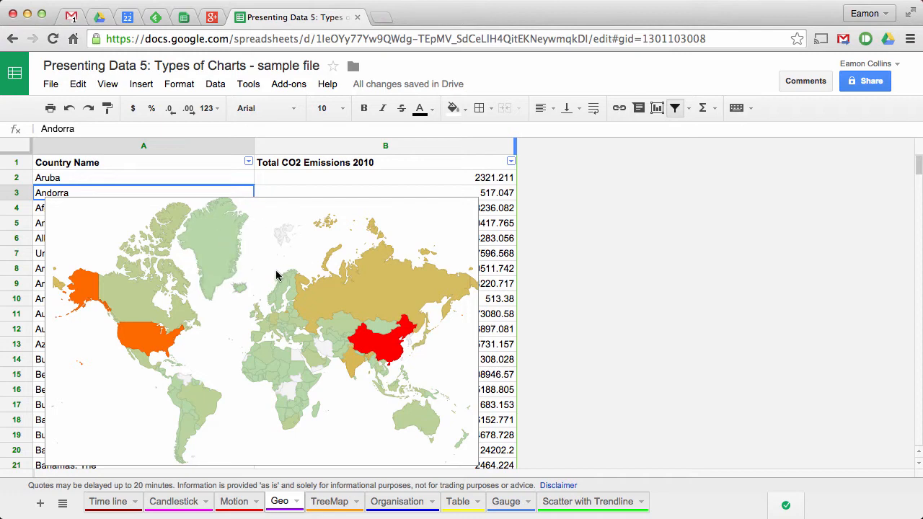
Reopen the Geo map chart for advanced editing, check its region and color settings, and update it with the same settings.
{"action": "left_click", "coordinate": [454, 210]}
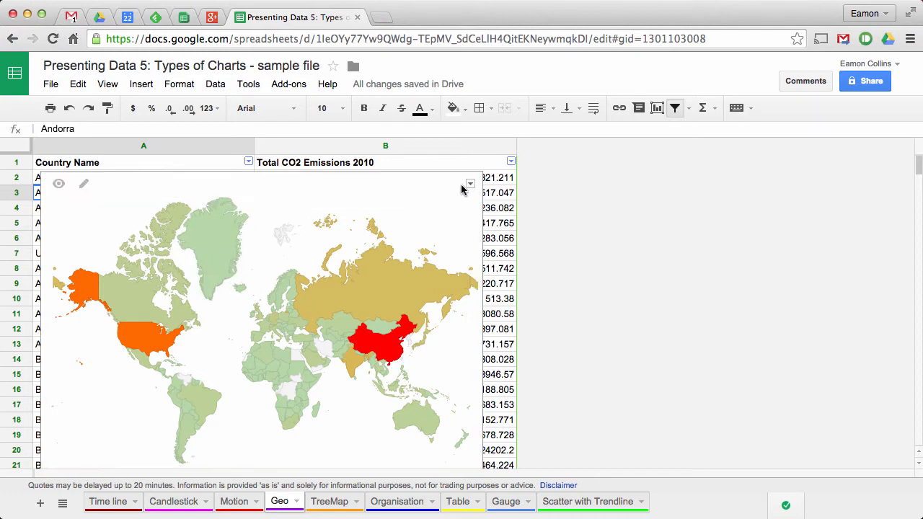
{"action": "left_click", "coordinate": [469, 183]}
{"action": "left_click", "coordinate": [380, 340]}
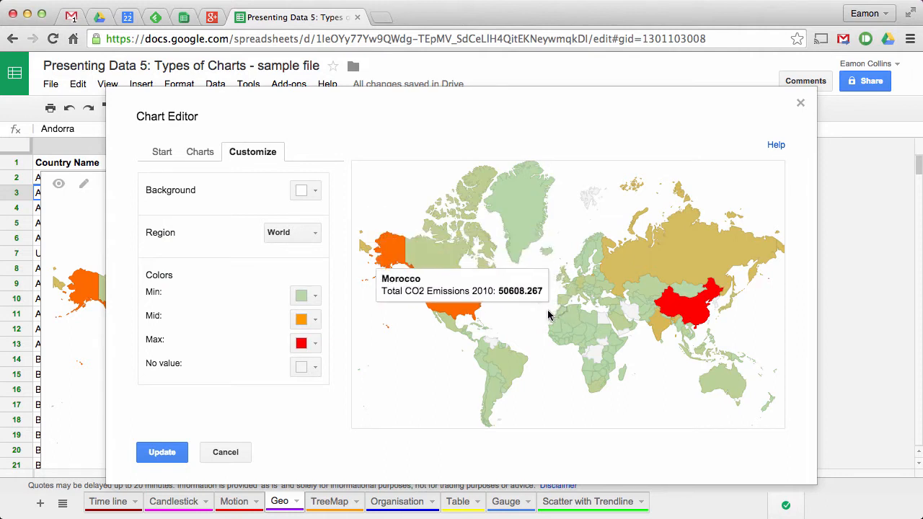
{"action": "mouse_move", "coordinate": [461, 306]}
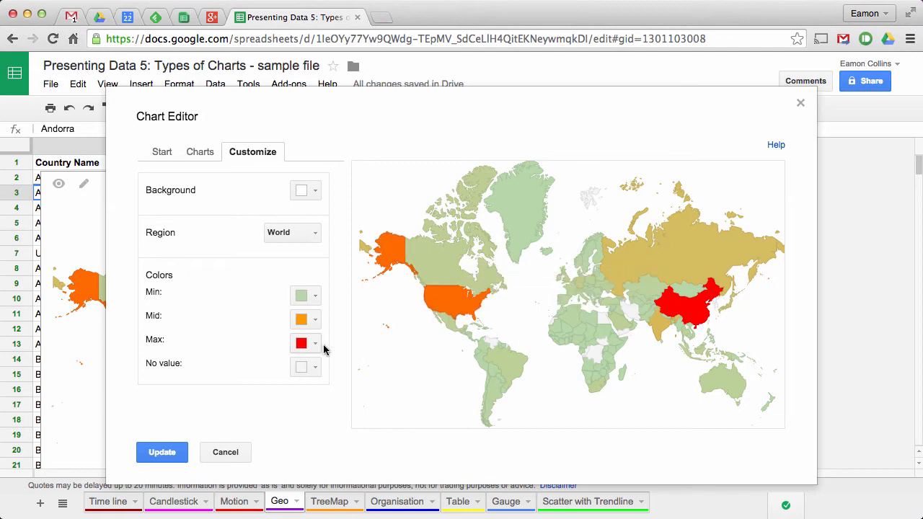
{"action": "left_click", "coordinate": [162, 452]}
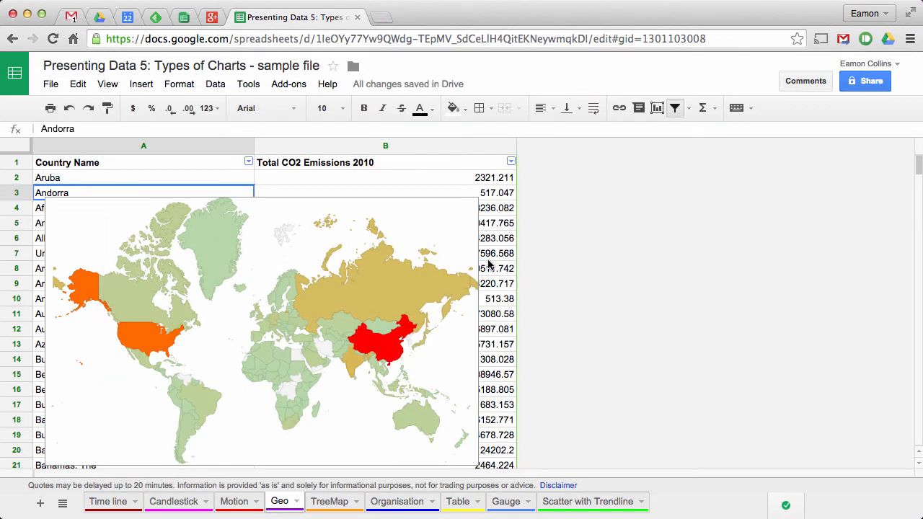
Open the TreeMap sheet and examine how the export sectors are assigned to parent groups, especially those under Services.
{"action": "left_click", "coordinate": [329, 502]}
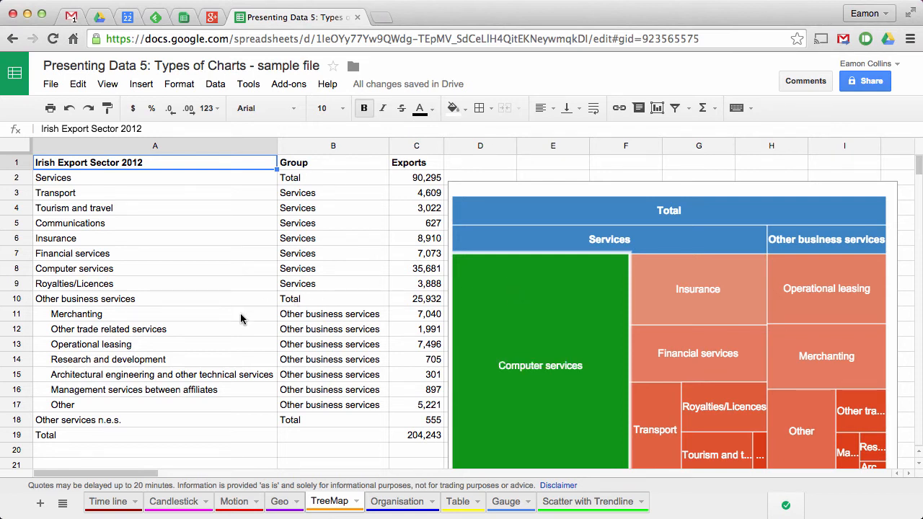
{"action": "left_click_drag", "start_coordinate": [155, 183], "coordinate": [186, 432]}
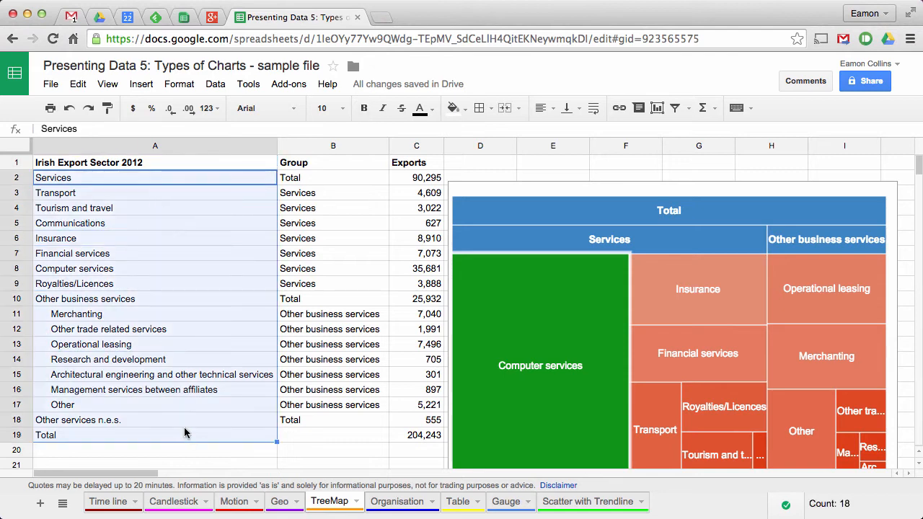
{"action": "left_click_drag", "start_coordinate": [310, 180], "coordinate": [328, 419]}
{"action": "left_click_drag", "start_coordinate": [293, 181], "coordinate": [326, 436]}
{"action": "left_click", "coordinate": [288, 176]}
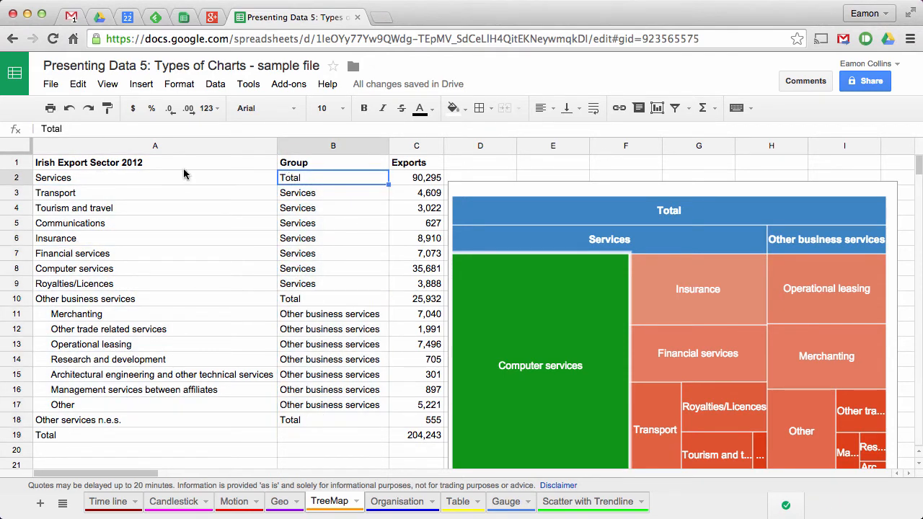
{"action": "left_click", "coordinate": [153, 183]}
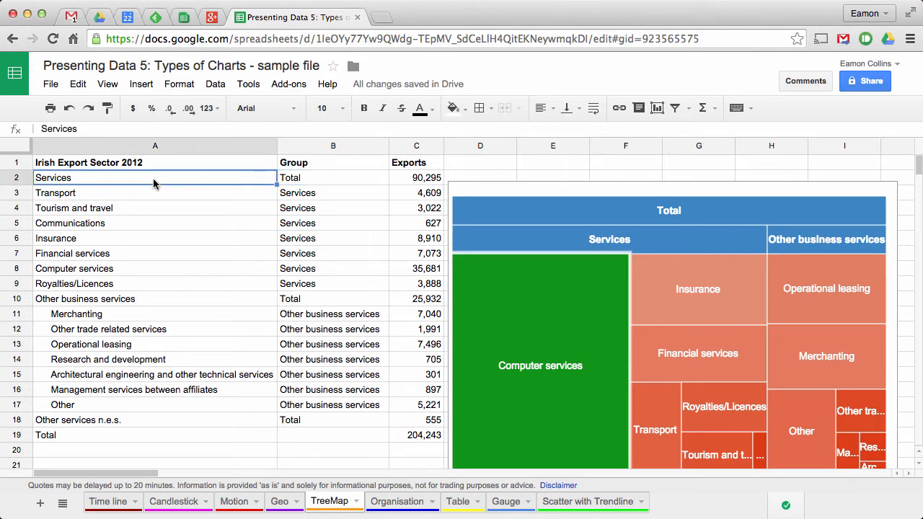
{"action": "left_click_drag", "start_coordinate": [299, 193], "coordinate": [309, 289]}
{"action": "left_click_drag", "start_coordinate": [122, 193], "coordinate": [149, 289]}
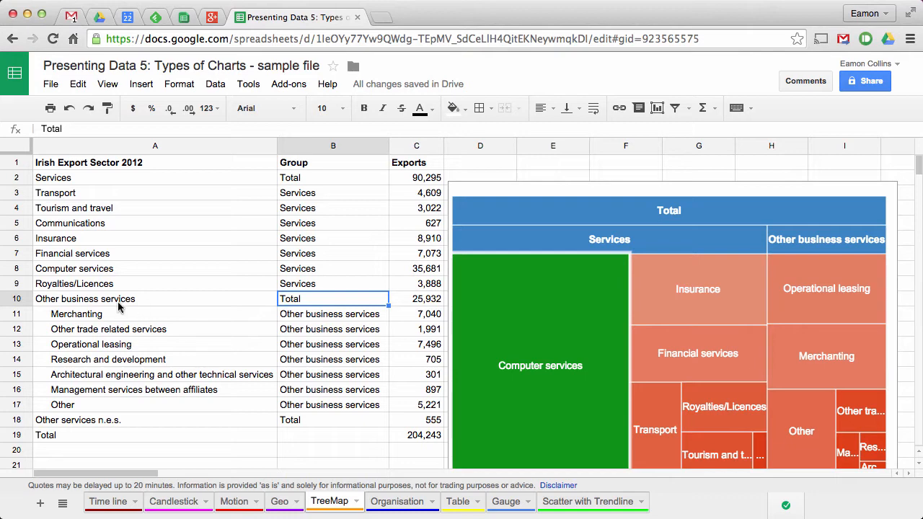
Examine the Other business services sub-sectors, the Other services n.e.s. and Total rows, and the Exports values in C2:C18.
{"action": "left_click", "coordinate": [120, 304]}
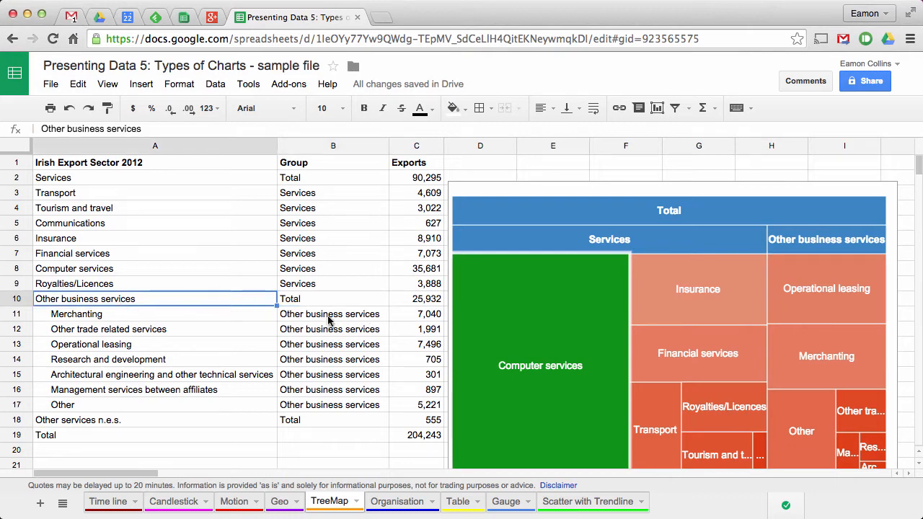
{"action": "left_click_drag", "start_coordinate": [328, 321], "coordinate": [360, 390]}
{"action": "left_click_drag", "start_coordinate": [117, 317], "coordinate": [133, 396]}
{"action": "left_click", "coordinate": [288, 420]}
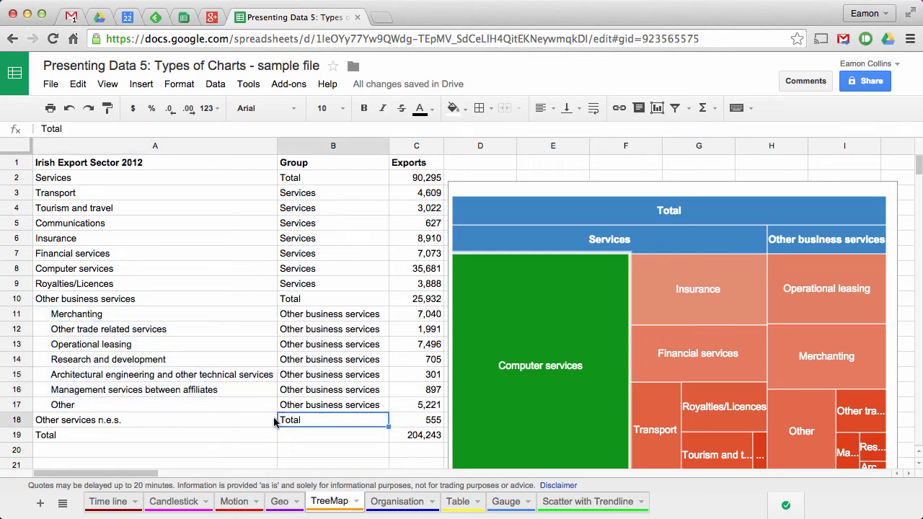
{"action": "left_click", "coordinate": [66, 424]}
{"action": "left_click", "coordinate": [56, 436]}
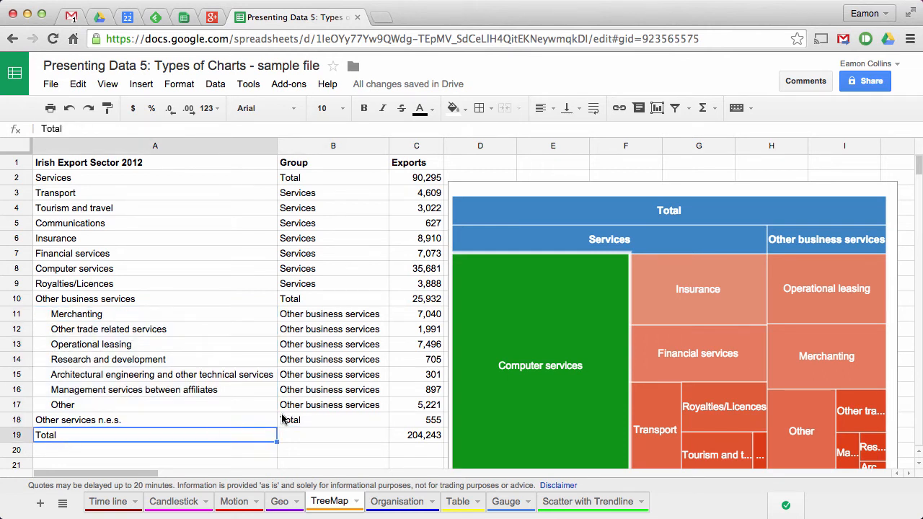
{"action": "left_click", "coordinate": [408, 436]}
{"action": "left_click_drag", "start_coordinate": [415, 180], "coordinate": [425, 424]}
Delete the existing tree map chart and insert a new Tree map chart from TreeMap!A1:C19 with row 1 as headers.
{"action": "left_click", "coordinate": [890, 173]}
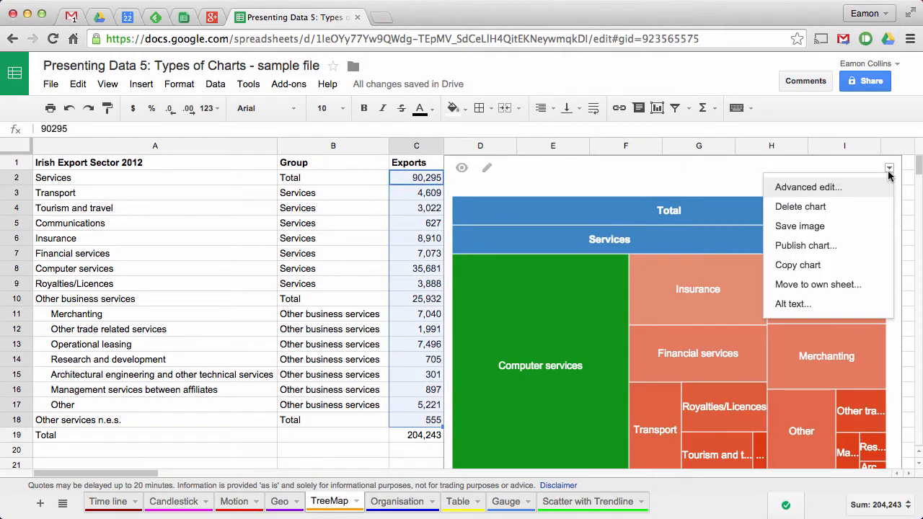
{"action": "left_click", "coordinate": [804, 209]}
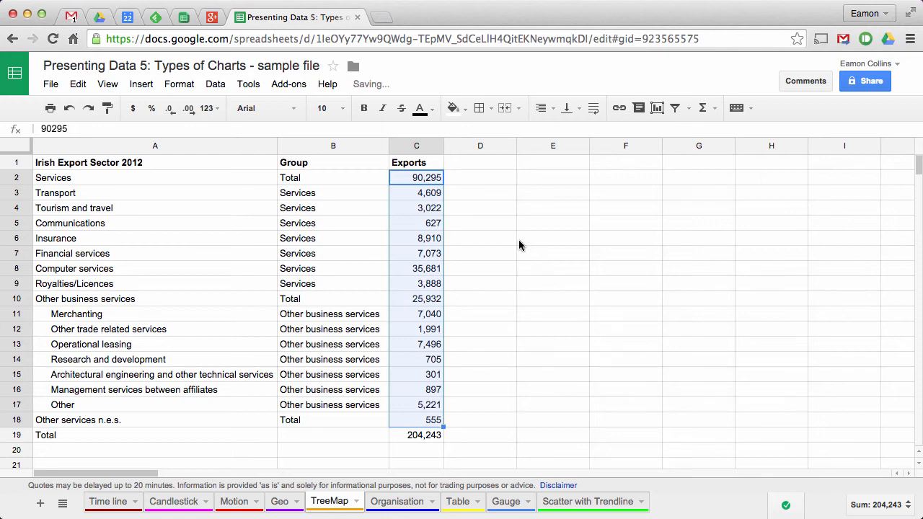
{"action": "left_click", "coordinate": [409, 225]}
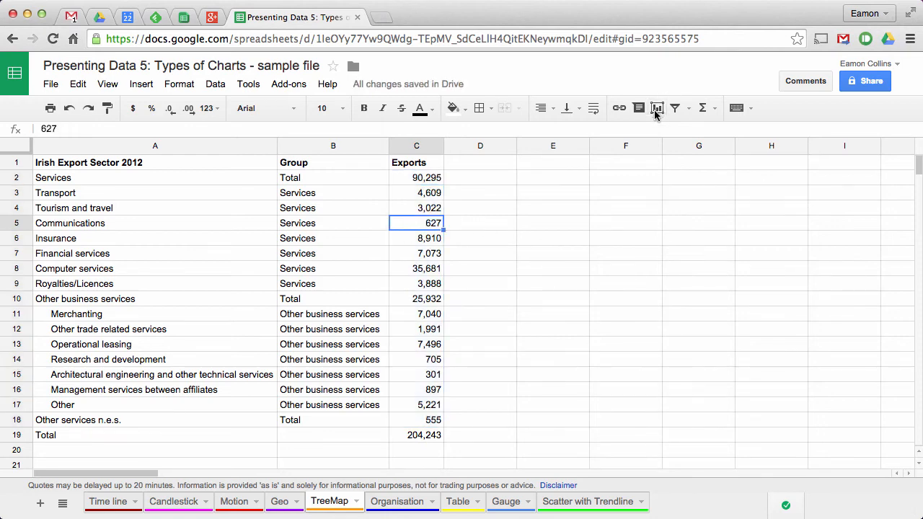
{"action": "left_click", "coordinate": [656, 108]}
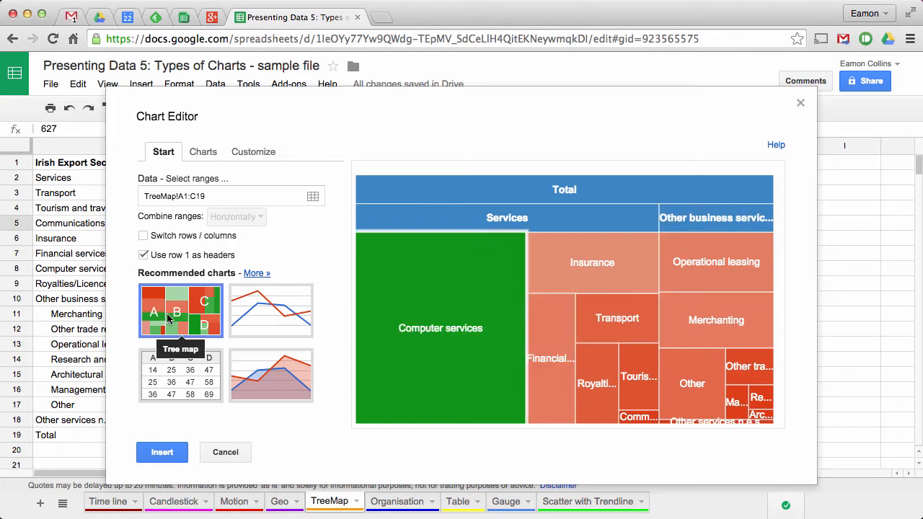
{"action": "left_click", "coordinate": [161, 452]}
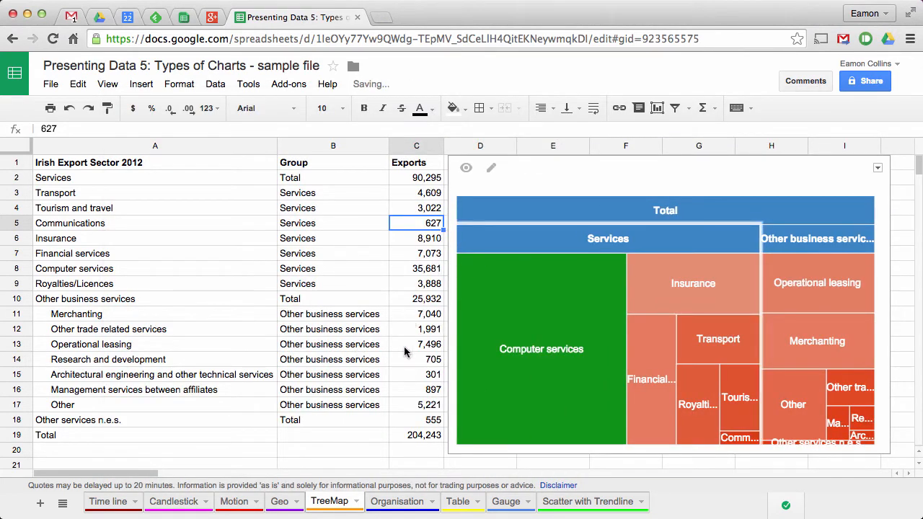
Drill down into the Services group of the new tree map and return to the Total level.
{"action": "left_click", "coordinate": [300, 332]}
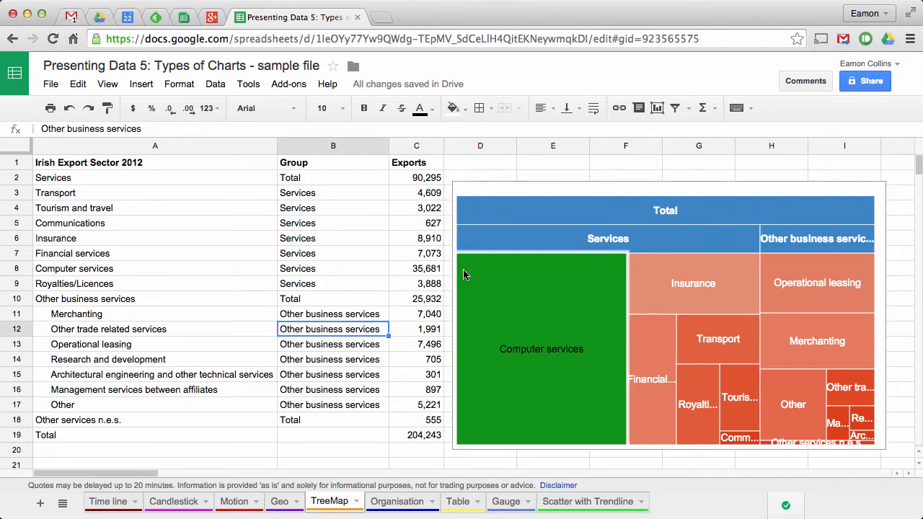
{"action": "left_click", "coordinate": [590, 245]}
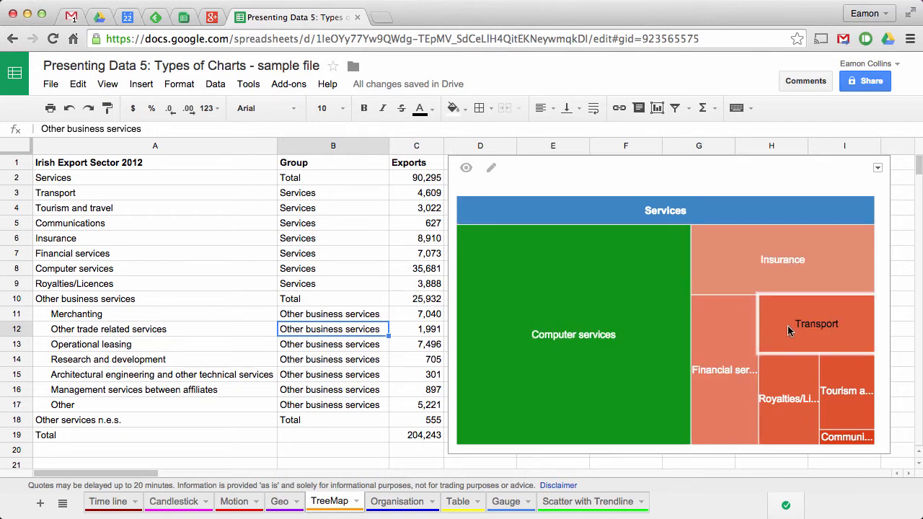
{"action": "right_click", "coordinate": [624, 296]}
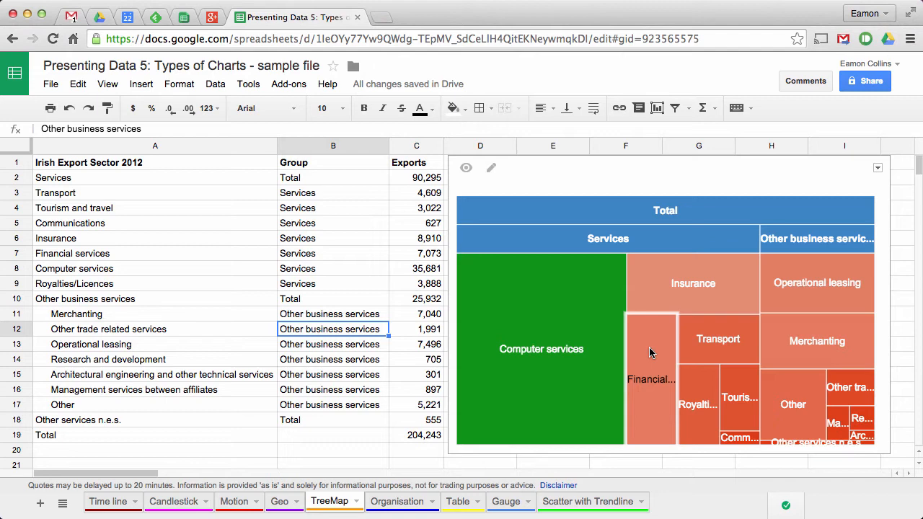
Open the Organisation sheet and examine how the Position and Reports To columns define the levels of the organisational chart.
{"action": "left_click", "coordinate": [396, 501]}
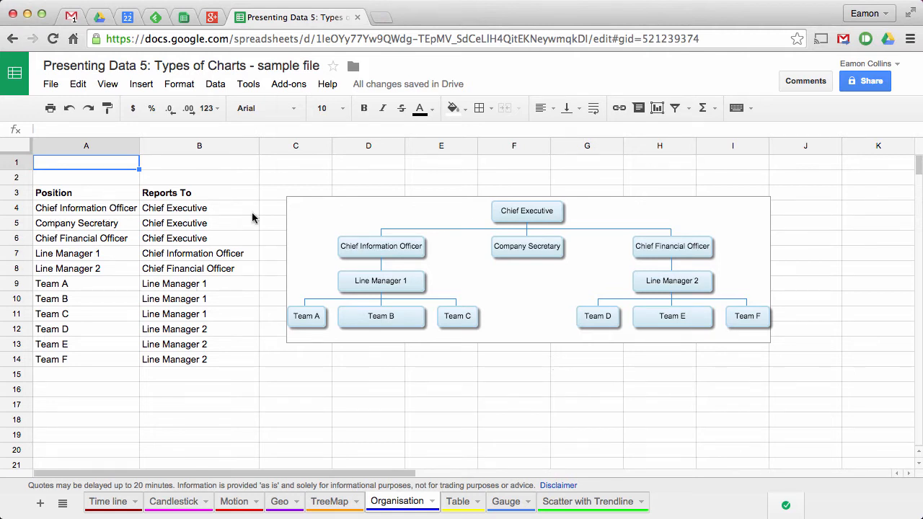
{"action": "left_click_drag", "start_coordinate": [185, 207], "coordinate": [189, 360]}
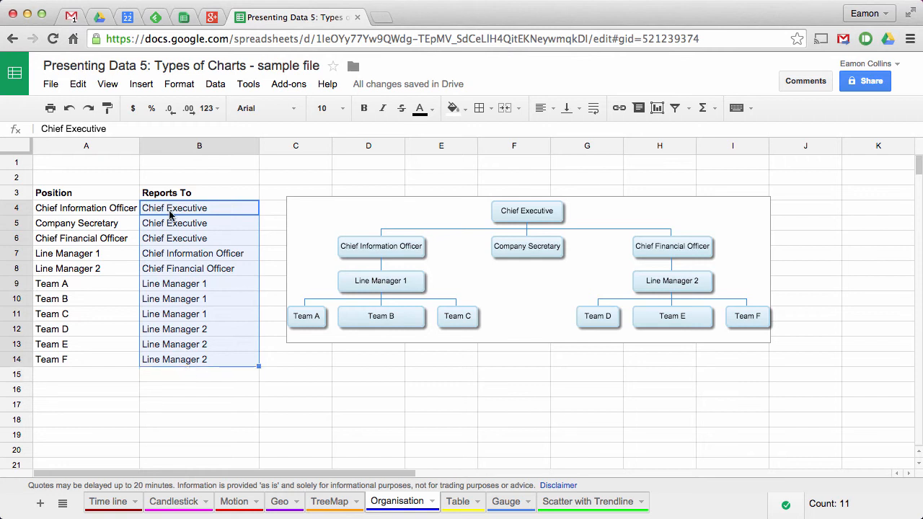
{"action": "left_click", "coordinate": [72, 211]}
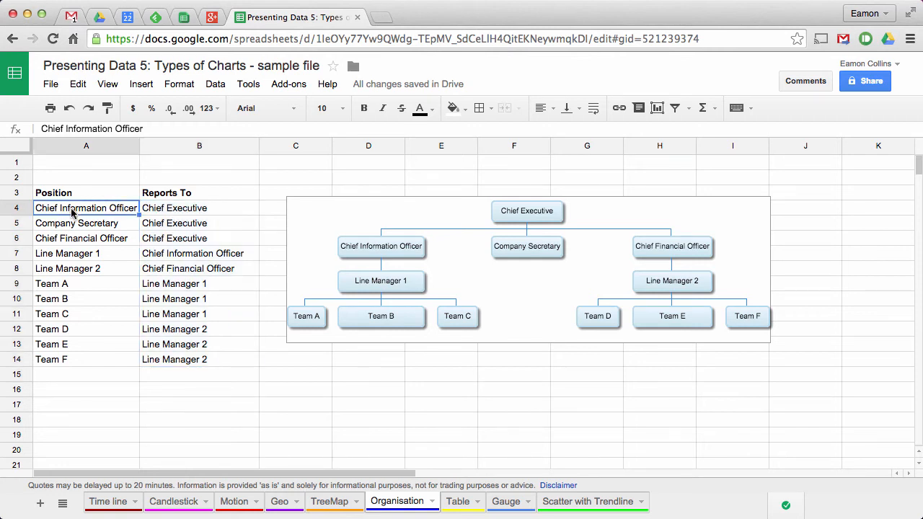
{"action": "left_click", "coordinate": [191, 210]}
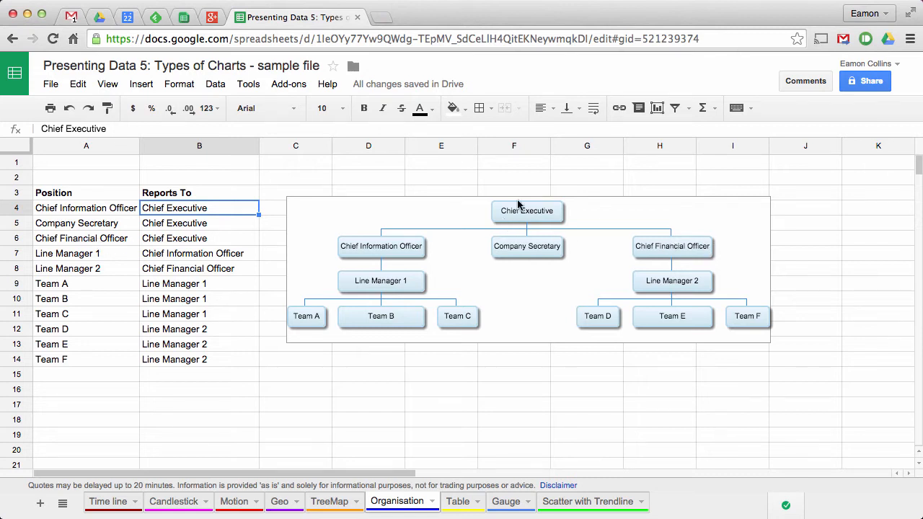
{"action": "left_click", "coordinate": [182, 255]}
{"action": "left_click", "coordinate": [185, 271]}
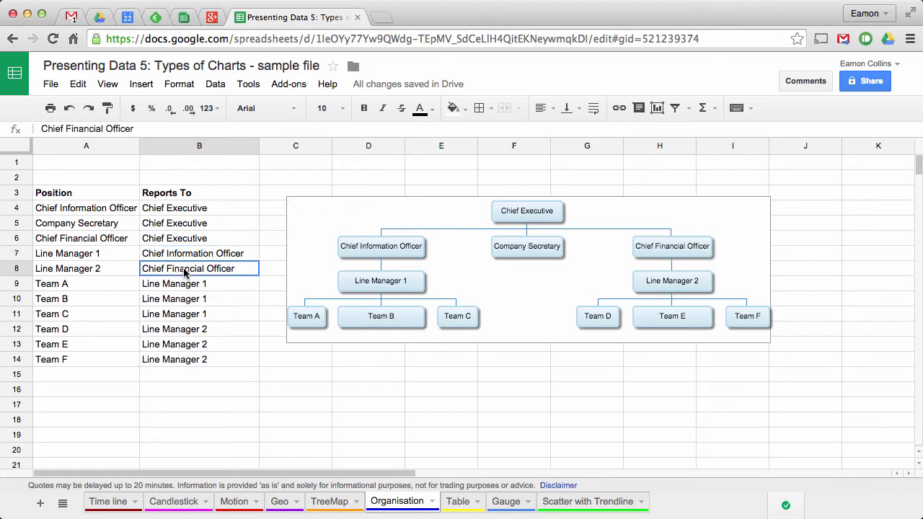
{"action": "left_click", "coordinate": [95, 255]}
{"action": "left_click", "coordinate": [95, 274]}
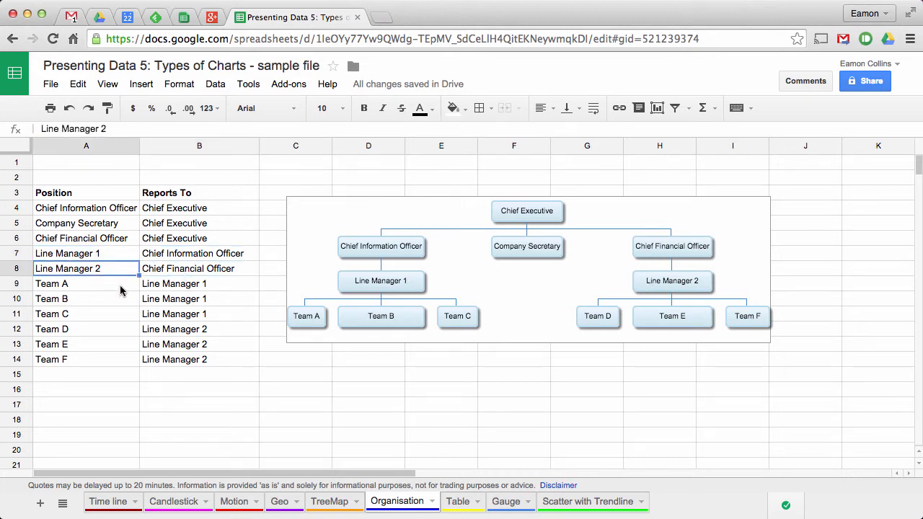
{"action": "left_click_drag", "start_coordinate": [77, 288], "coordinate": [81, 360]}
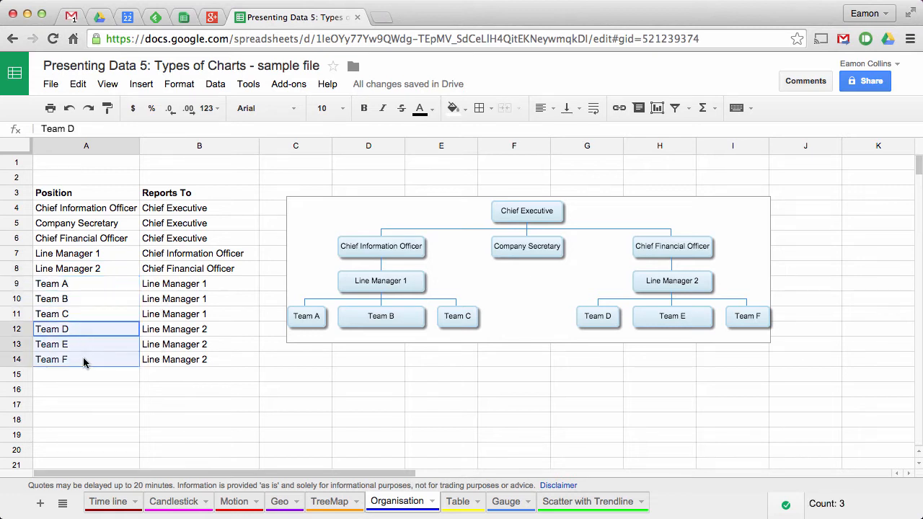
{"action": "left_click", "coordinate": [154, 333]}
{"action": "left_click_drag", "start_coordinate": [154, 333], "coordinate": [155, 362]}
{"action": "left_click", "coordinate": [83, 250]}
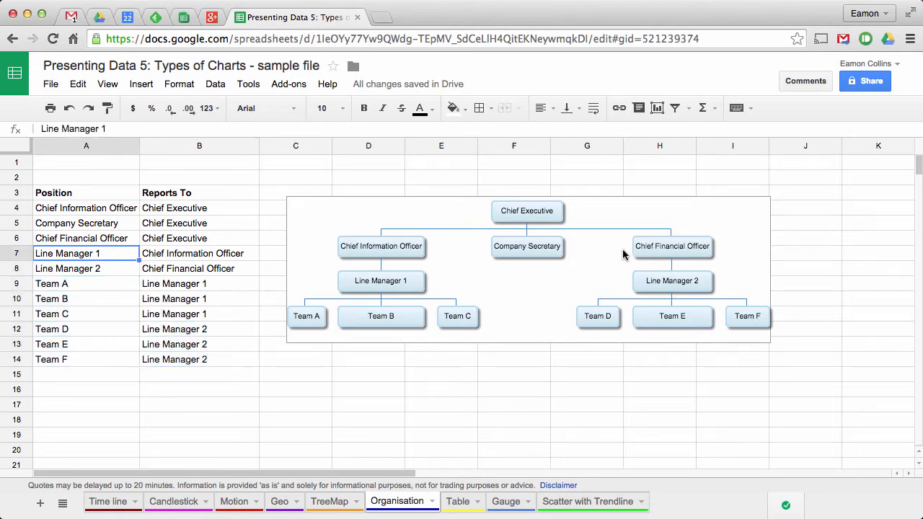
Delete the existing organisational chart and insert a new one from Organisation!A3:B14, using row 3 as headers.
{"action": "left_click", "coordinate": [762, 183]}
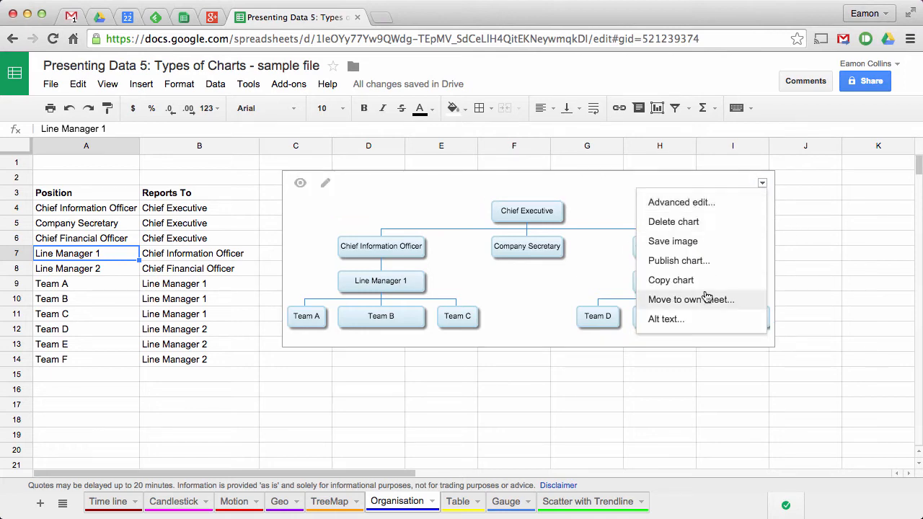
{"action": "left_click", "coordinate": [678, 222]}
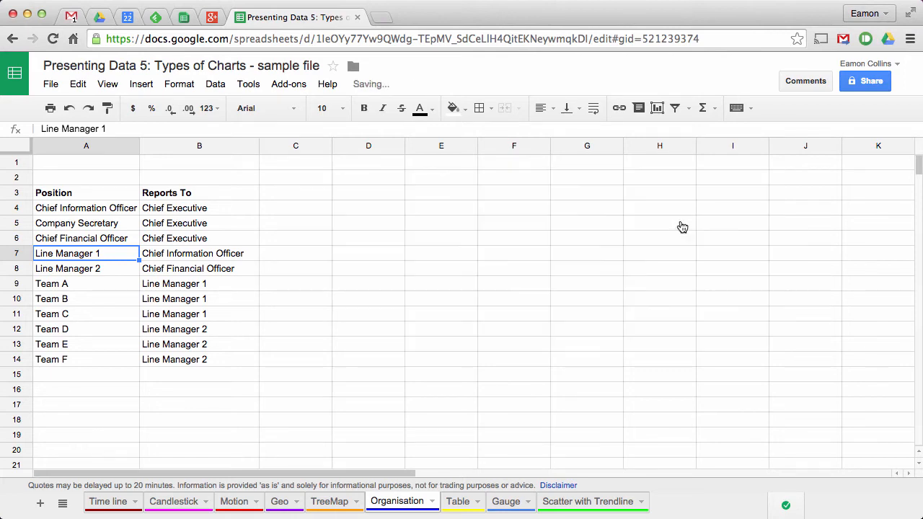
{"action": "left_click", "coordinate": [663, 115]}
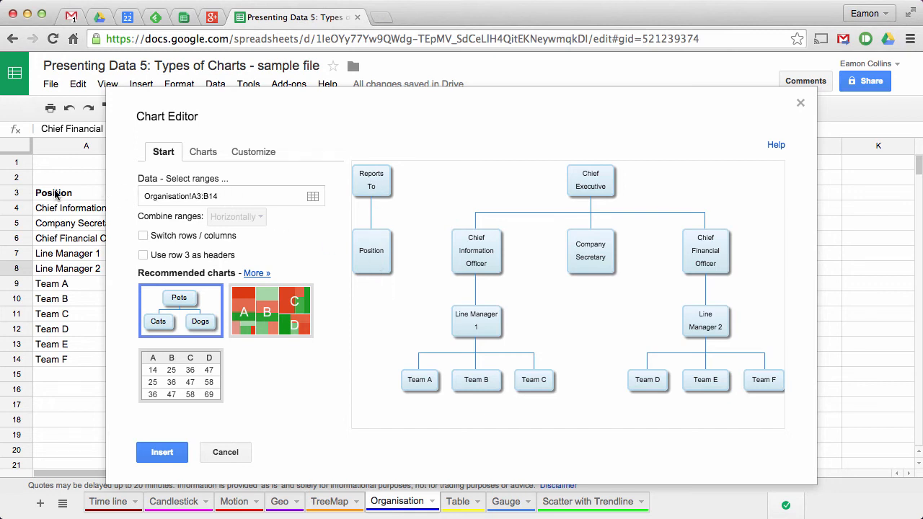
{"action": "left_click", "coordinate": [144, 255]}
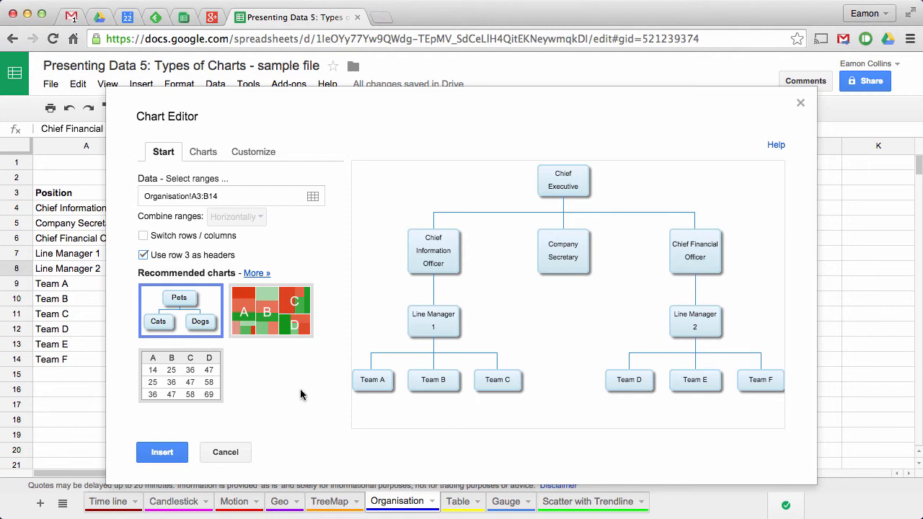
{"action": "left_click", "coordinate": [162, 455]}
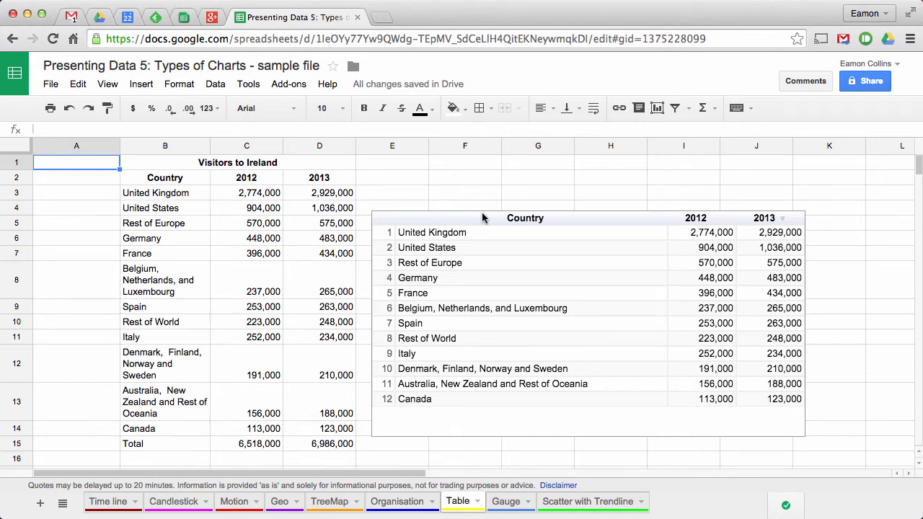
Move the table chart on the Table sheet slightly upward beside the Visitors to Ireland data.
{"action": "left_click", "coordinate": [456, 226]}
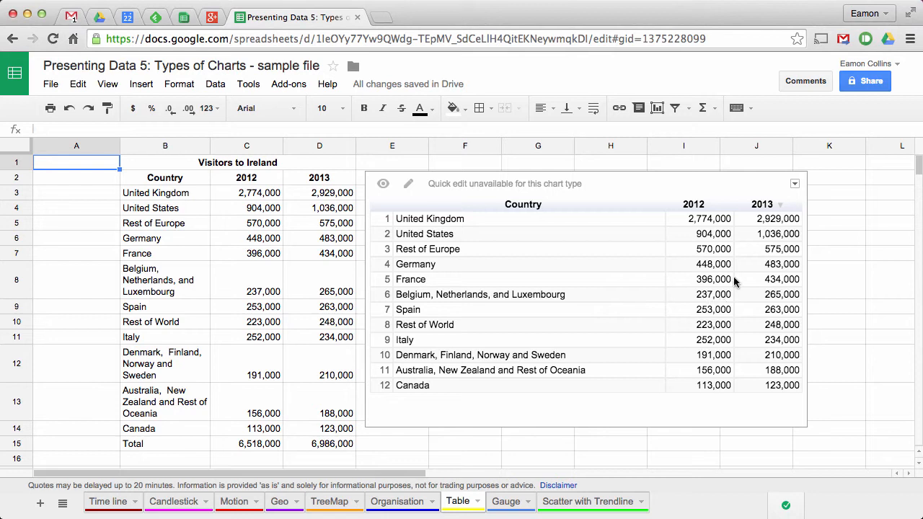
{"action": "left_click", "coordinate": [308, 227]}
{"action": "left_click", "coordinate": [272, 218]}
{"action": "left_click", "coordinate": [272, 265]}
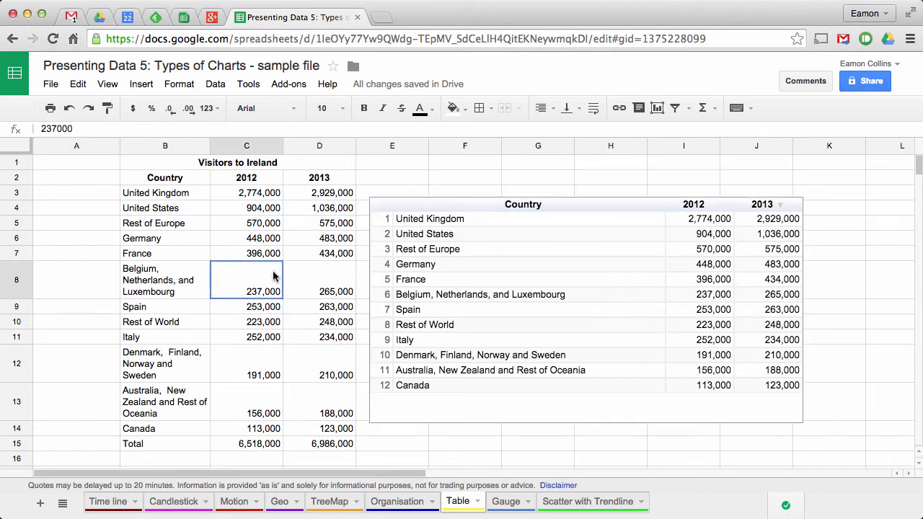
Examine the 2012 and 2013 figures in the Visitors to Ireland data and sort the table chart by Country.
{"action": "left_click", "coordinate": [344, 273]}
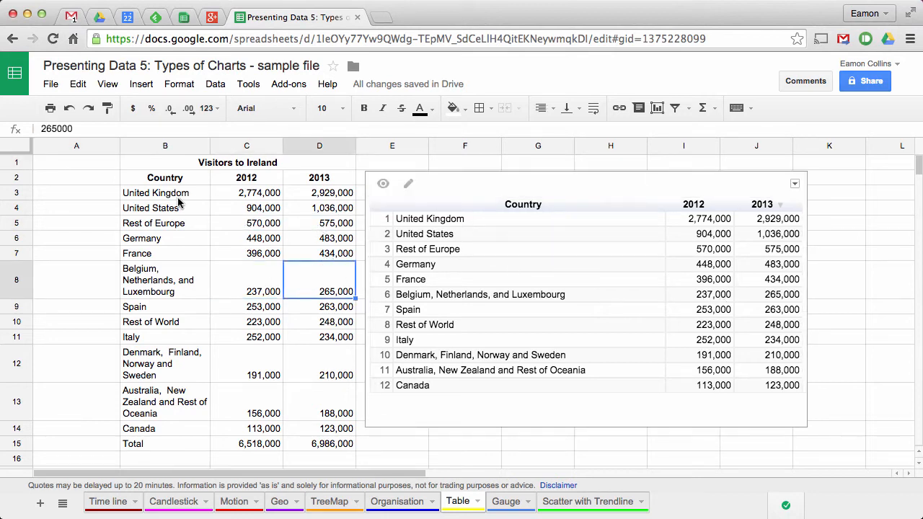
{"action": "left_click", "coordinate": [240, 195]}
{"action": "left_click_drag", "start_coordinate": [239, 199], "coordinate": [323, 445]}
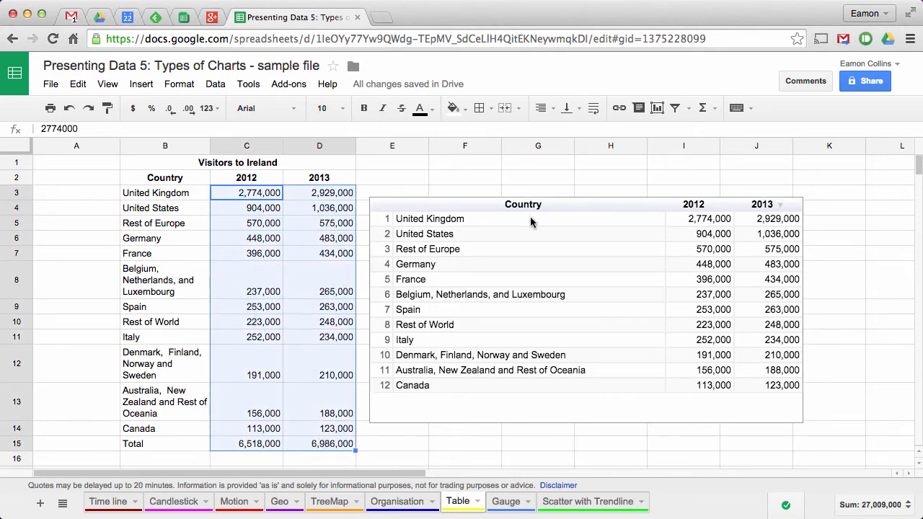
{"action": "left_click", "coordinate": [553, 204]}
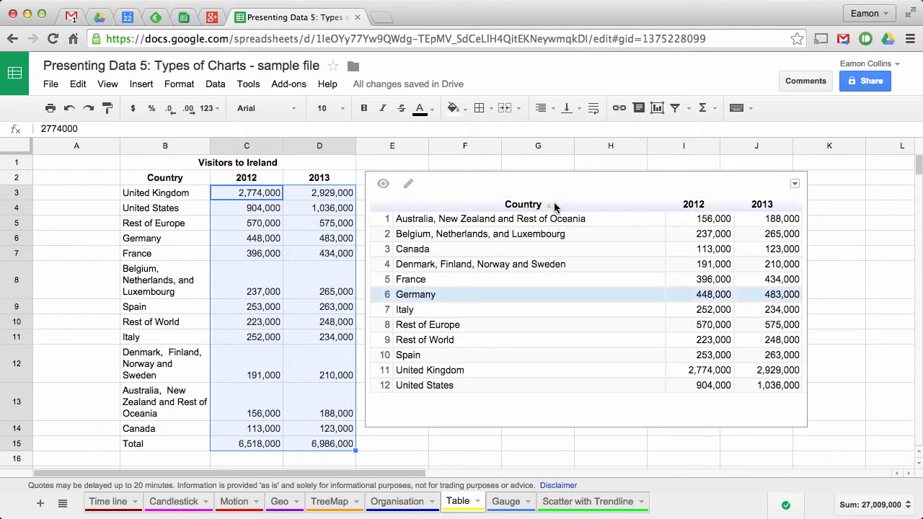
Delete the existing table chart and start a new chart from the Visitors to Ireland data using the Table type.
{"action": "left_click", "coordinate": [794, 185]}
{"action": "left_click", "coordinate": [706, 222]}
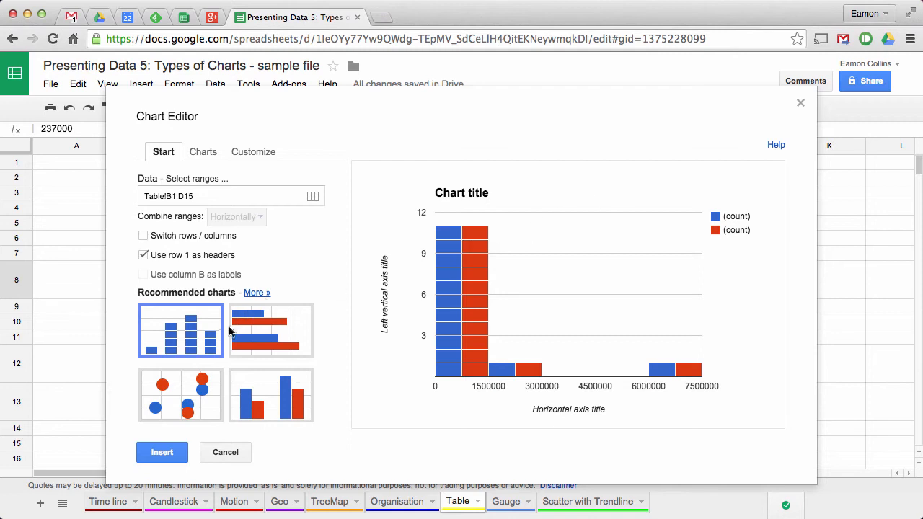
{"action": "left_click", "coordinate": [204, 153]}
{"action": "left_click", "coordinate": [175, 376]}
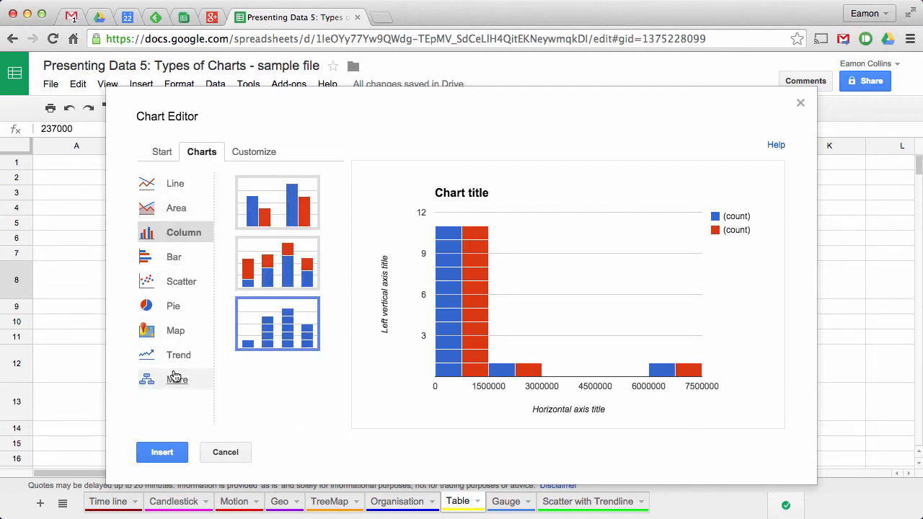
{"action": "left_click", "coordinate": [242, 406]}
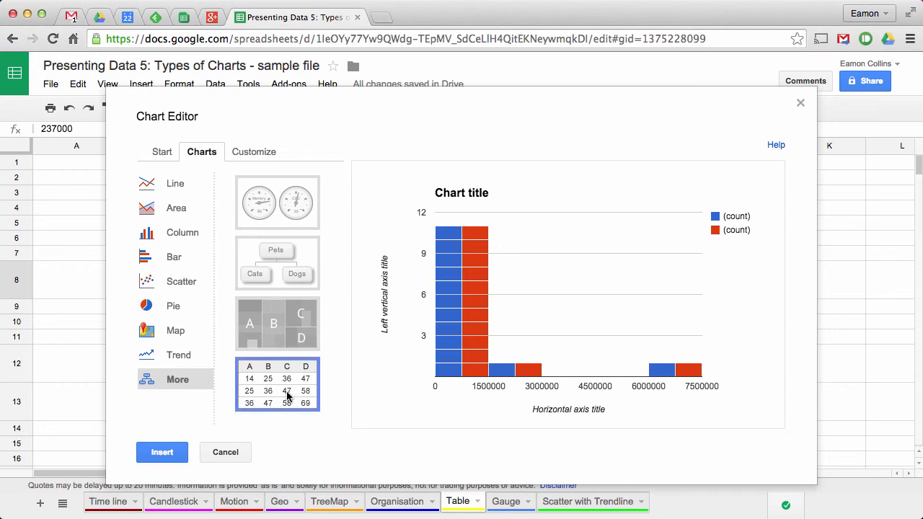
{"action": "left_click_drag", "start_coordinate": [399, 202], "coordinate": [392, 362]}
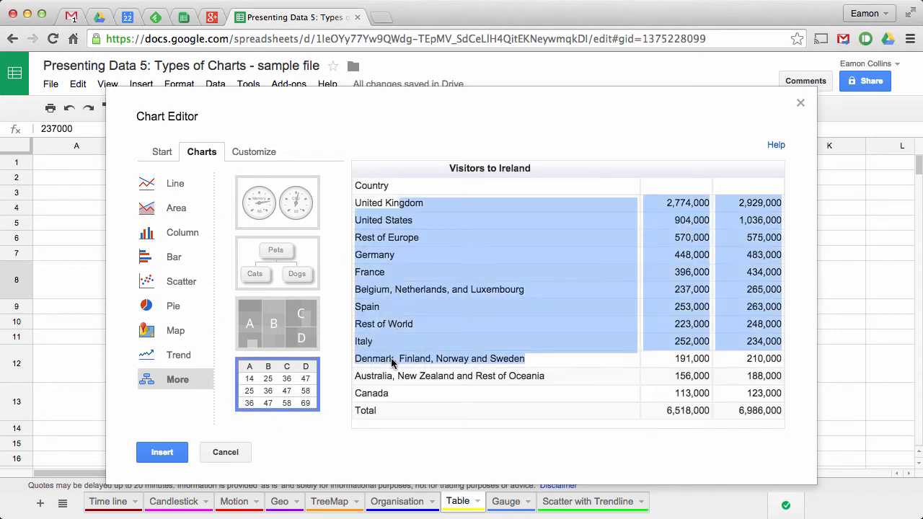
{"action": "left_click", "coordinate": [376, 205]}
Set the new table chart's data range to Table!B2:D15 so row 2 supplies the headers.
{"action": "left_click", "coordinate": [164, 152]}
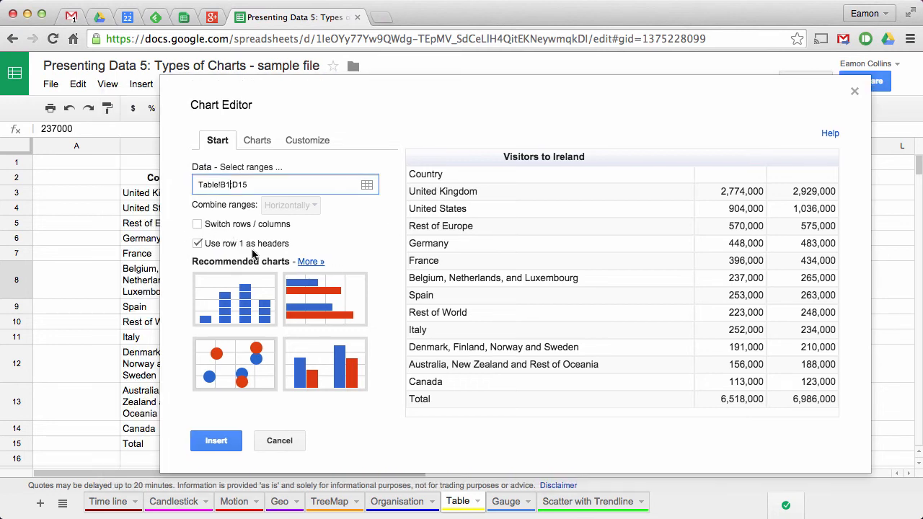
{"action": "key", "text": "BackSpace"}
{"action": "key", "text": "BackSpace"}
{"action": "type", "text": "2:"}
{"action": "left_click", "coordinate": [347, 229]}
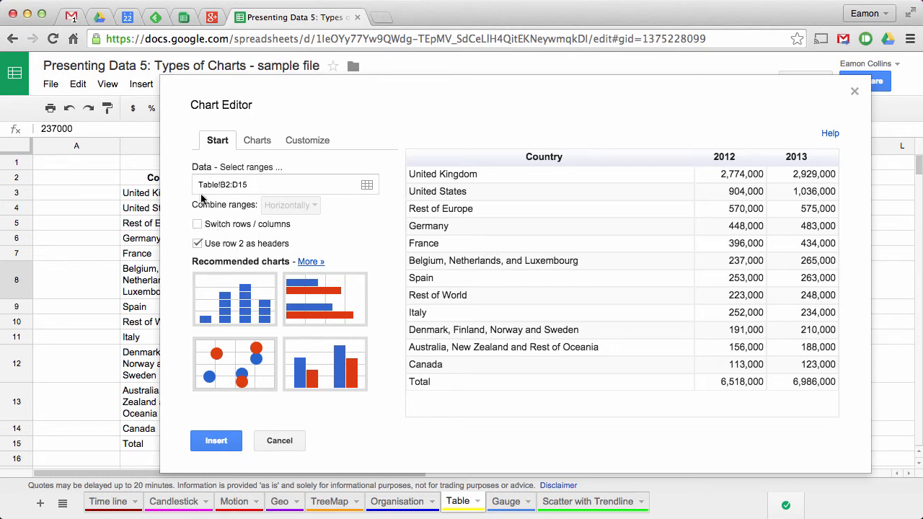
Switch the table chart's rows and columns and insert it into the Table sheet.
{"action": "left_click", "coordinate": [198, 225]}
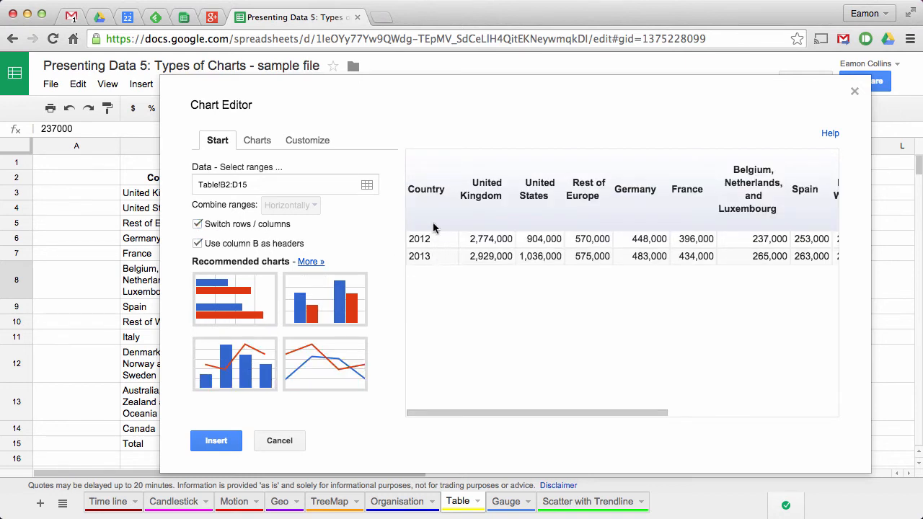
{"action": "left_click_drag", "start_coordinate": [500, 412], "coordinate": [339, 429]}
{"action": "left_click", "coordinate": [216, 441]}
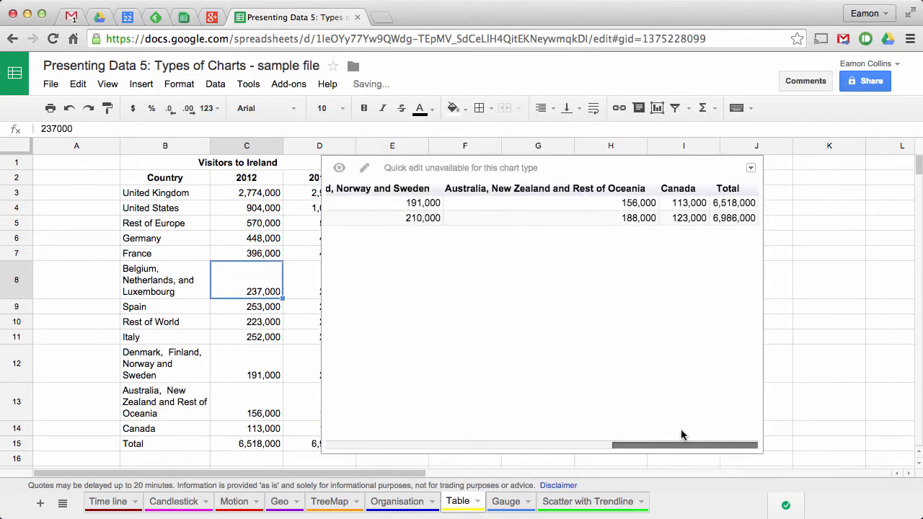
{"action": "scroll", "coordinate": [721, 430], "scroll_direction": "left", "scroll_amount": 10}
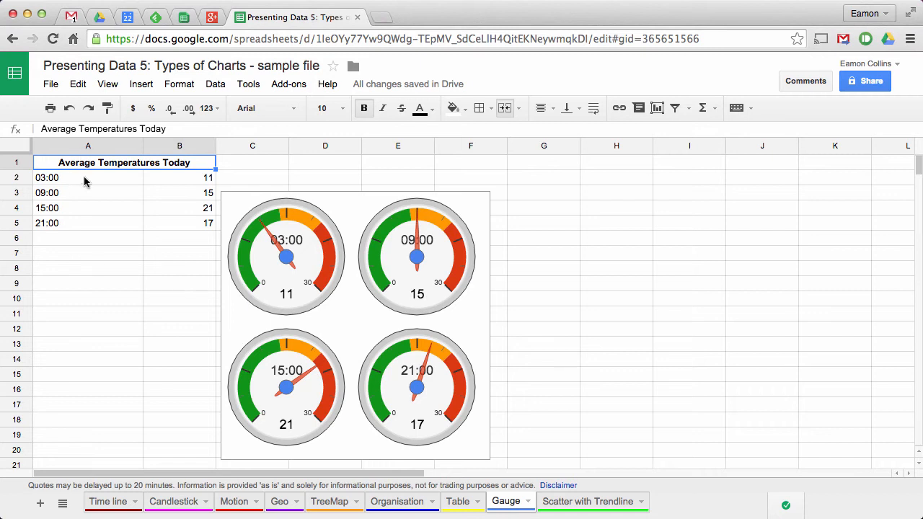
Examine the Gauge sheet's average temperatures for 03:00, 09:00, 15:00 and 21:00, row by row.
{"action": "left_click_drag", "start_coordinate": [83, 177], "coordinate": [203, 225]}
{"action": "left_click", "coordinate": [193, 179]}
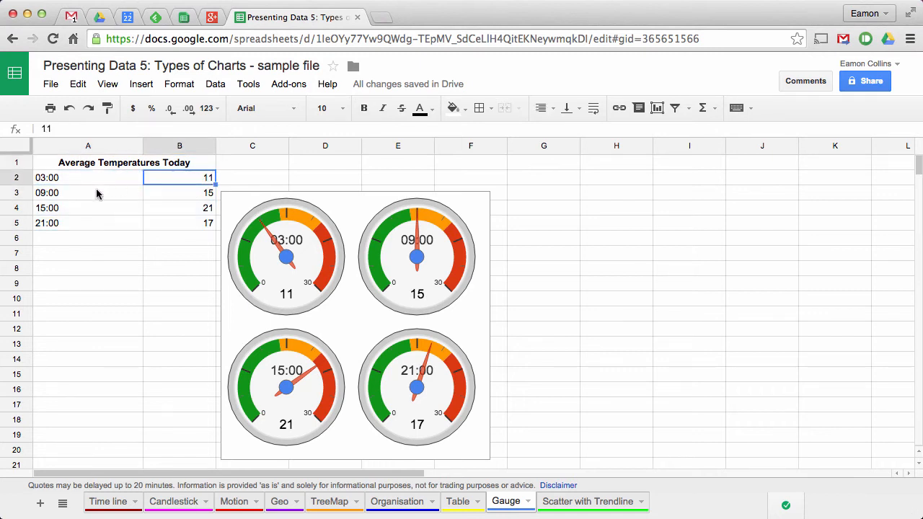
{"action": "left_click_drag", "start_coordinate": [83, 193], "coordinate": [180, 193]}
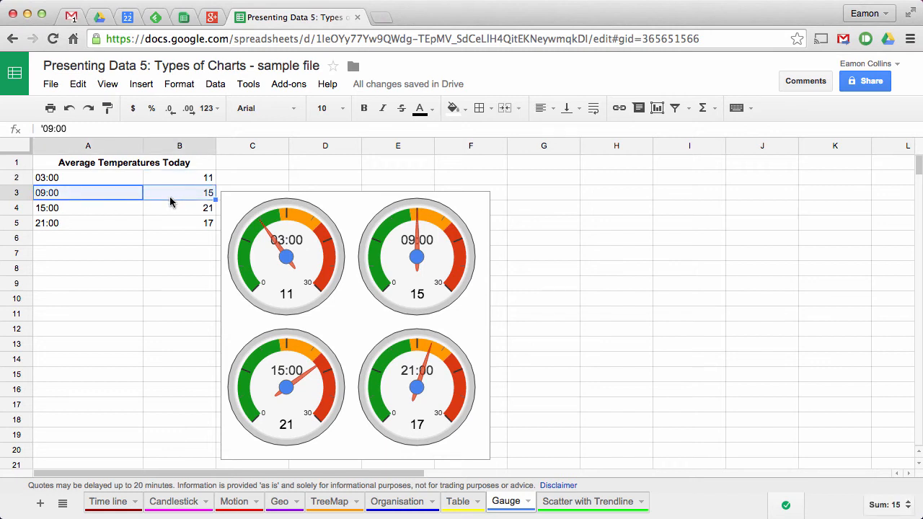
{"action": "left_click_drag", "start_coordinate": [65, 208], "coordinate": [198, 210]}
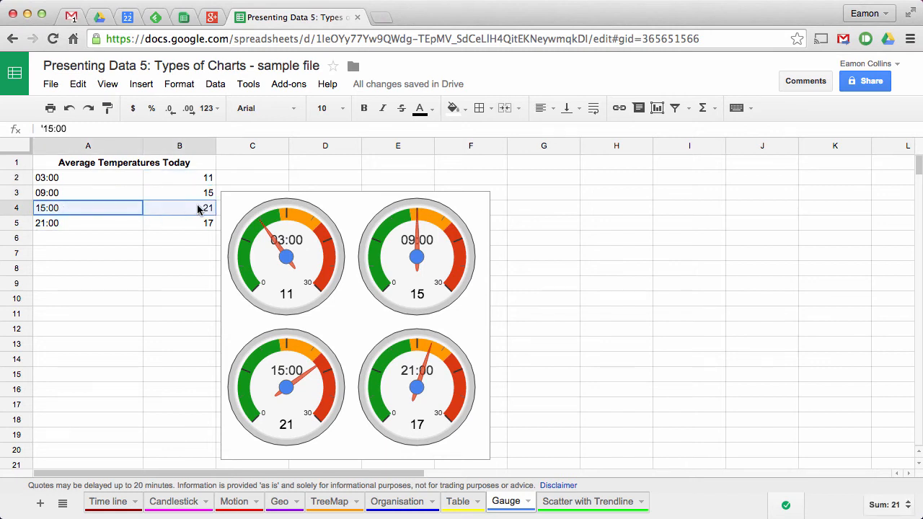
{"action": "left_click", "coordinate": [198, 209]}
{"action": "left_click_drag", "start_coordinate": [58, 227], "coordinate": [195, 224]}
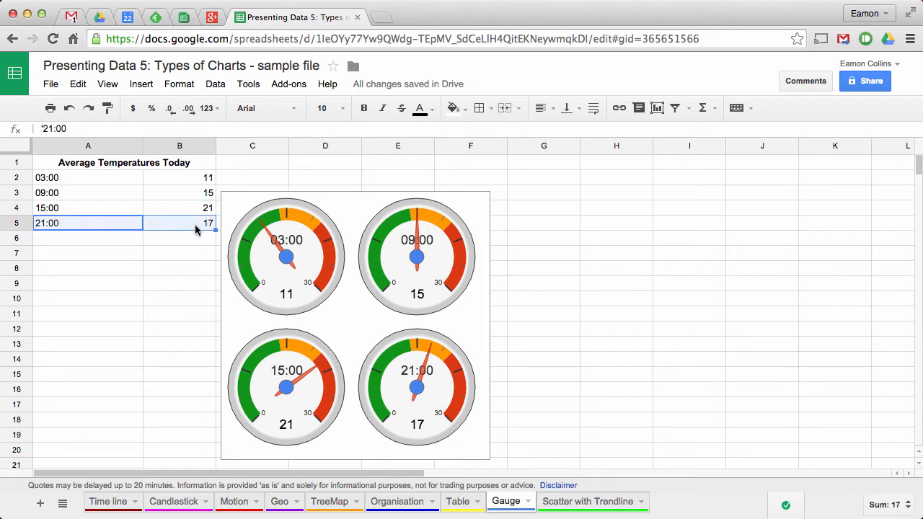
Delete the existing gauge chart and start a new one from Gauge!A1:B5 using the Gauge type.
{"action": "left_click", "coordinate": [481, 178]}
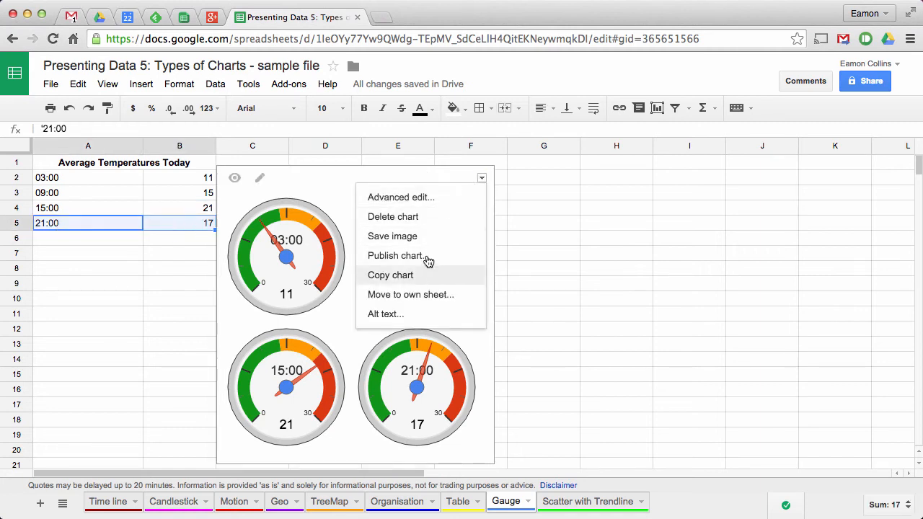
{"action": "left_click", "coordinate": [406, 216]}
{"action": "left_click", "coordinate": [173, 209]}
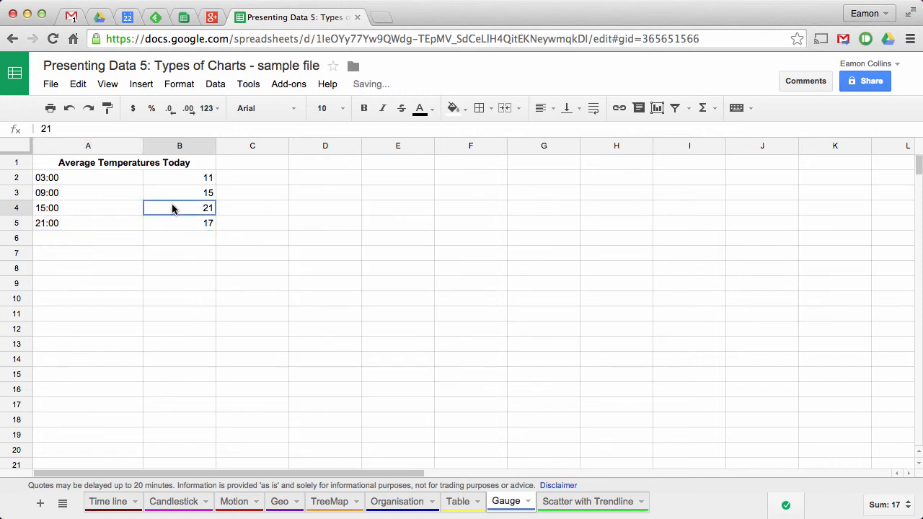
{"action": "left_click", "coordinate": [657, 109]}
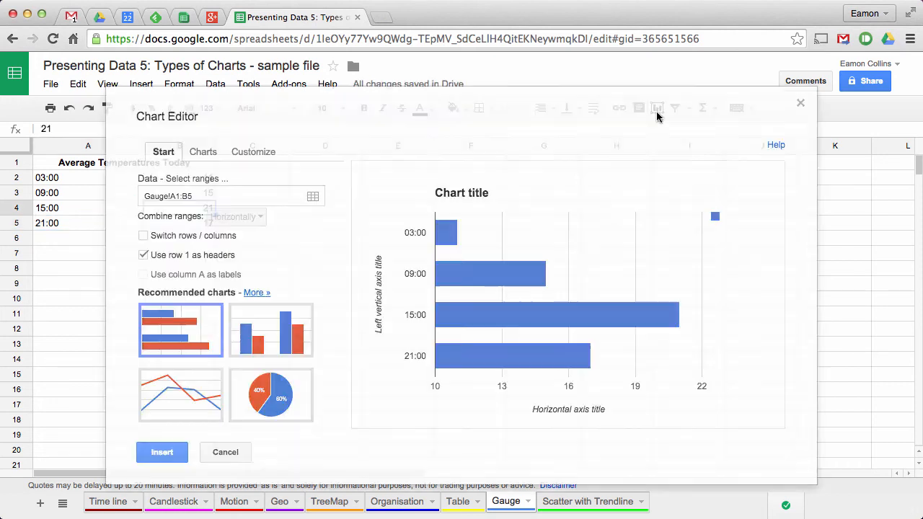
{"action": "left_click", "coordinate": [203, 153]}
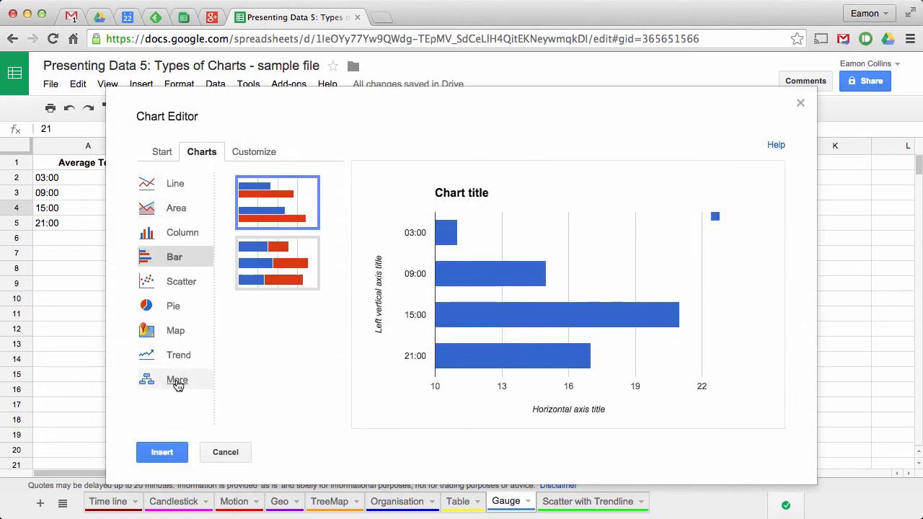
{"action": "left_click", "coordinate": [178, 381]}
{"action": "left_click", "coordinate": [273, 215]}
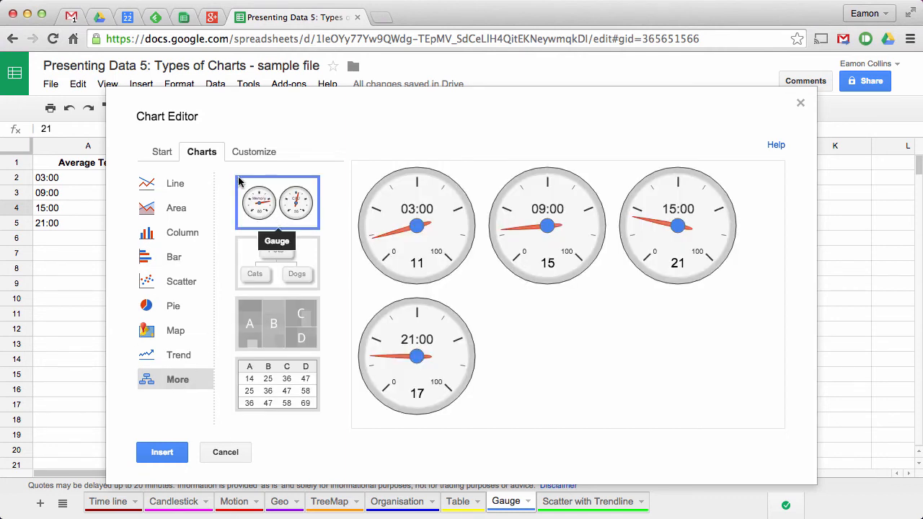
Set the gauge range to a minimum of 0 and a maximum of 30.
{"action": "left_click", "coordinate": [250, 153]}
{"action": "left_click", "coordinate": [187, 227]}
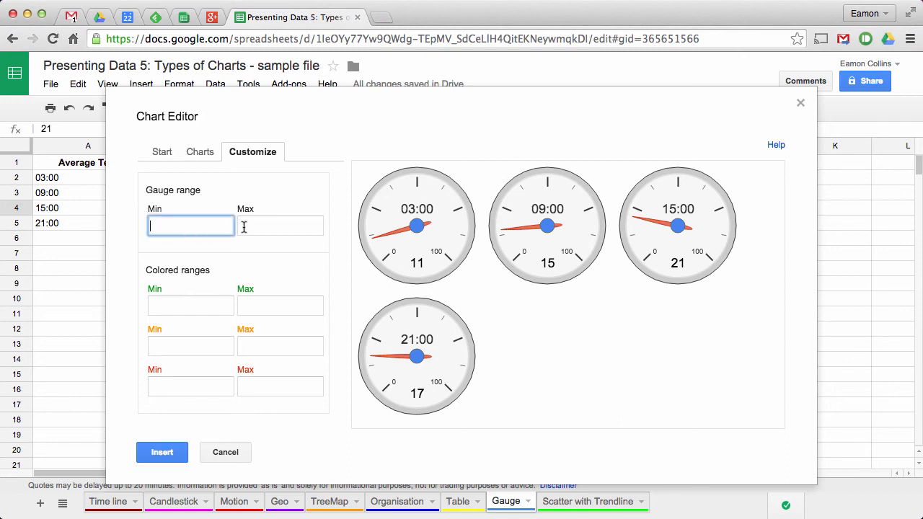
{"action": "left_click", "coordinate": [269, 226]}
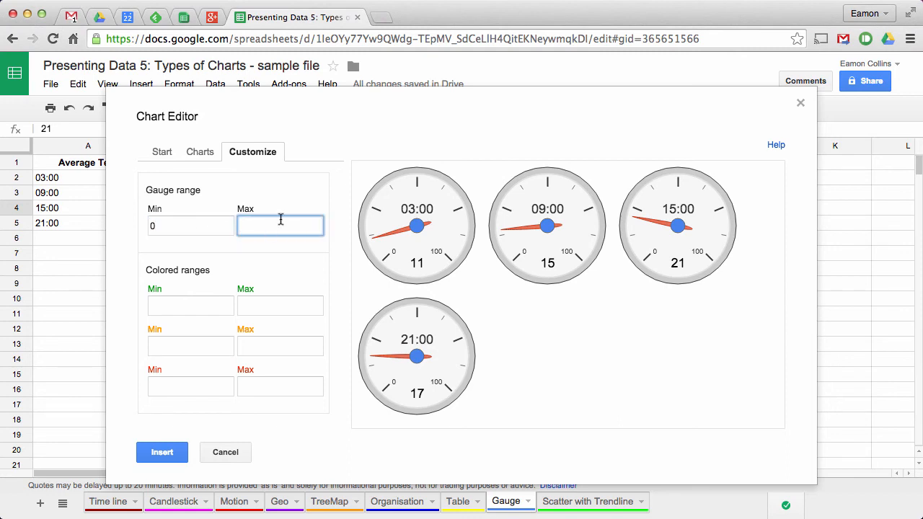
Set the gauge's green range to 0–15 and its orange range to 15–21.
{"action": "left_click", "coordinate": [185, 308]}
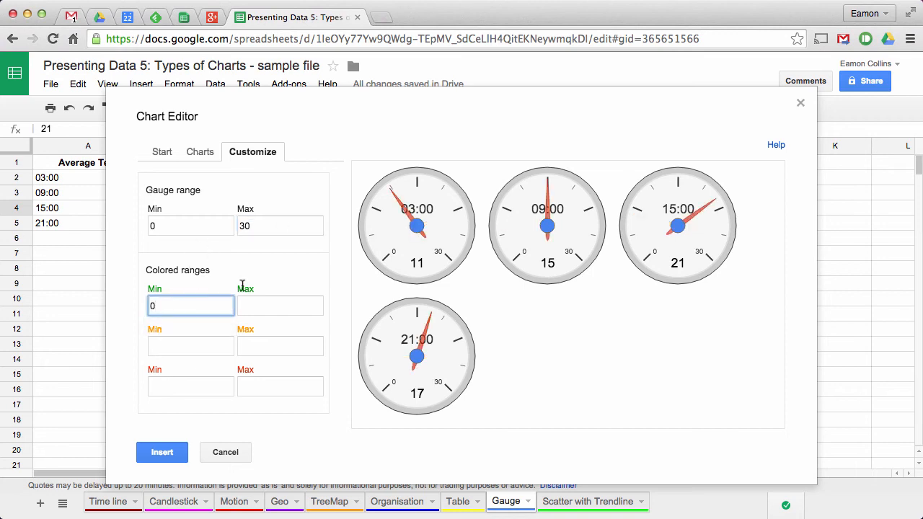
{"action": "left_click", "coordinate": [263, 308]}
{"action": "type", "text": "15"}
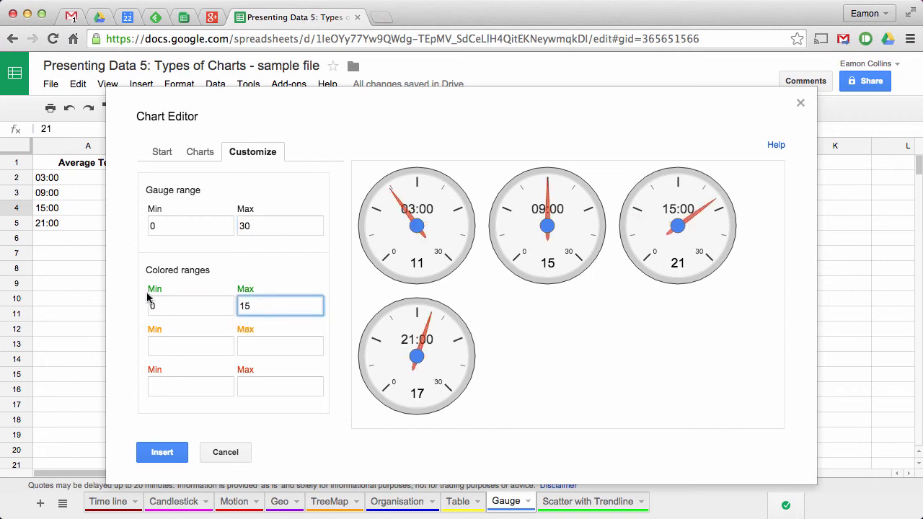
{"action": "key", "text": "Tab"}
{"action": "type", "text": "15"}
{"action": "key", "text": "Tab"}
{"action": "type", "text": "2"}
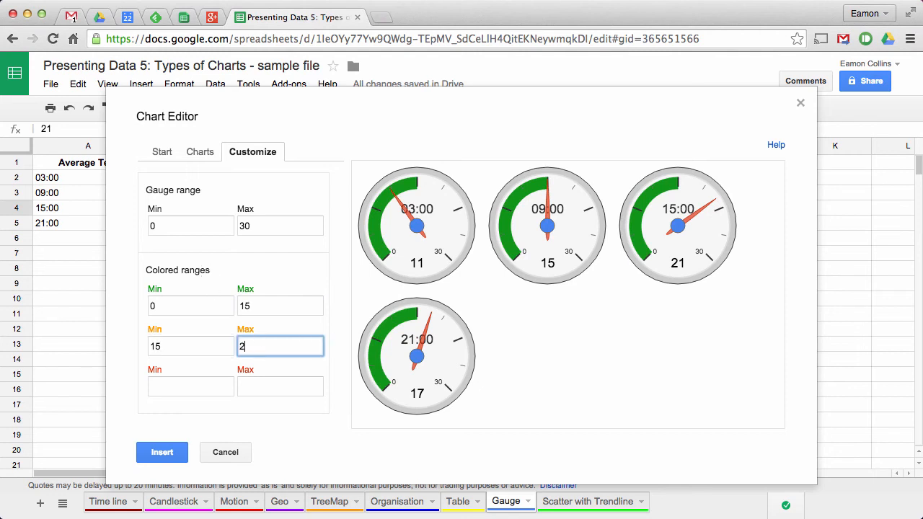
Set the gauge's red range to 21–30 and insert the chart into the Gauge sheet.
{"action": "left_click", "coordinate": [172, 382]}
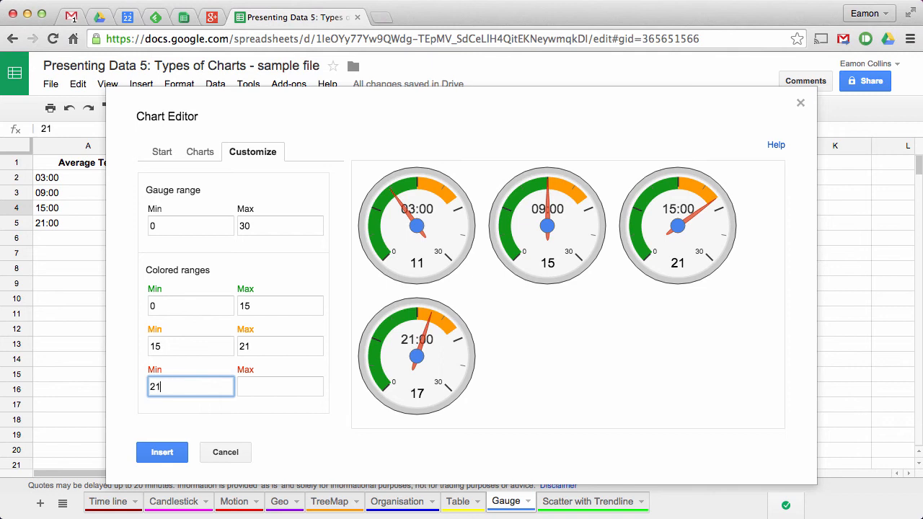
{"action": "left_click", "coordinate": [264, 386]}
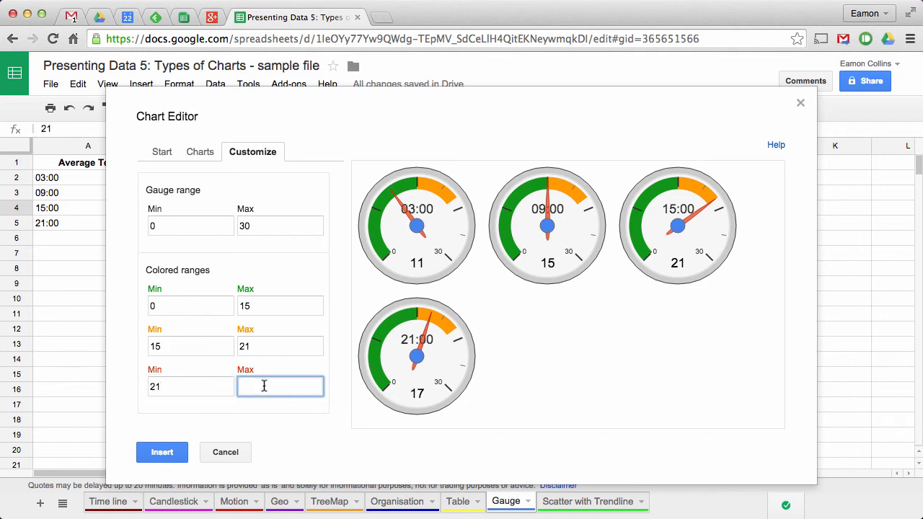
{"action": "left_click", "coordinate": [322, 412]}
{"action": "left_click", "coordinate": [171, 454]}
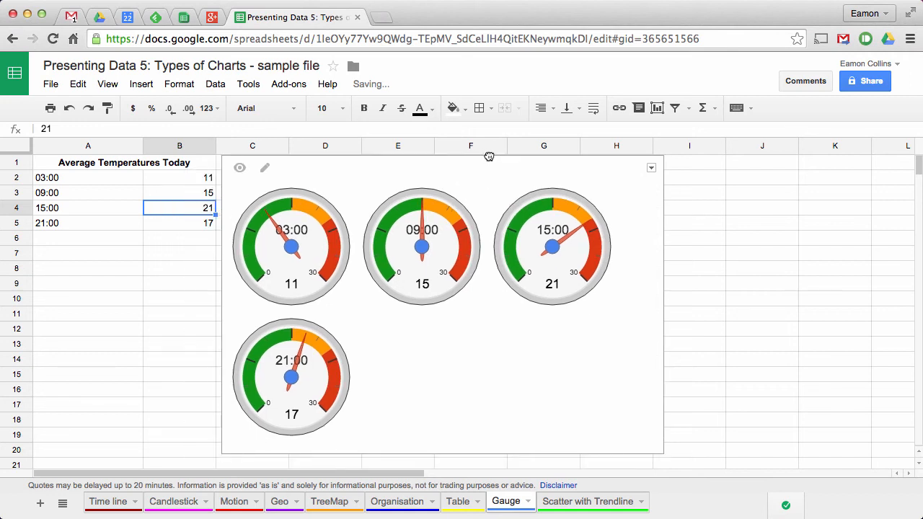
Narrow the gauge chart so its four dials form two rows of two.
{"action": "left_click_drag", "start_coordinate": [663, 381], "coordinate": [501, 328]}
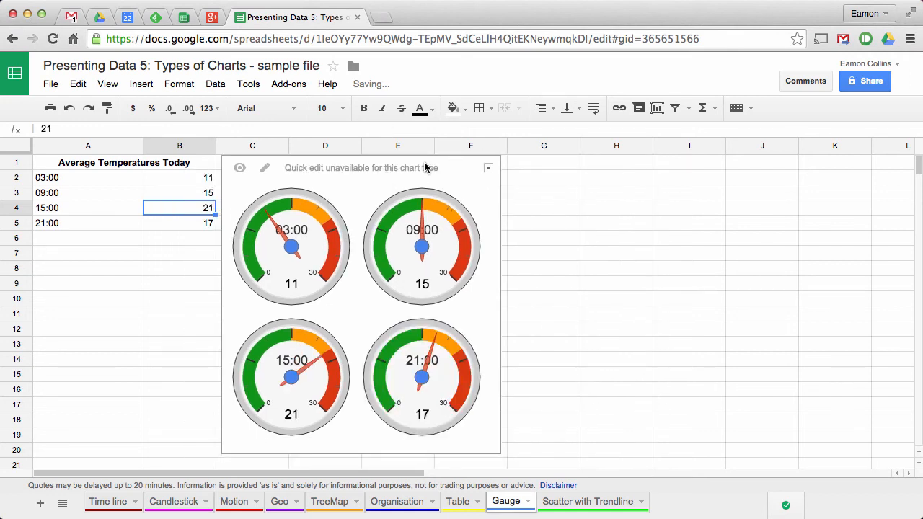
{"action": "left_click", "coordinate": [611, 221]}
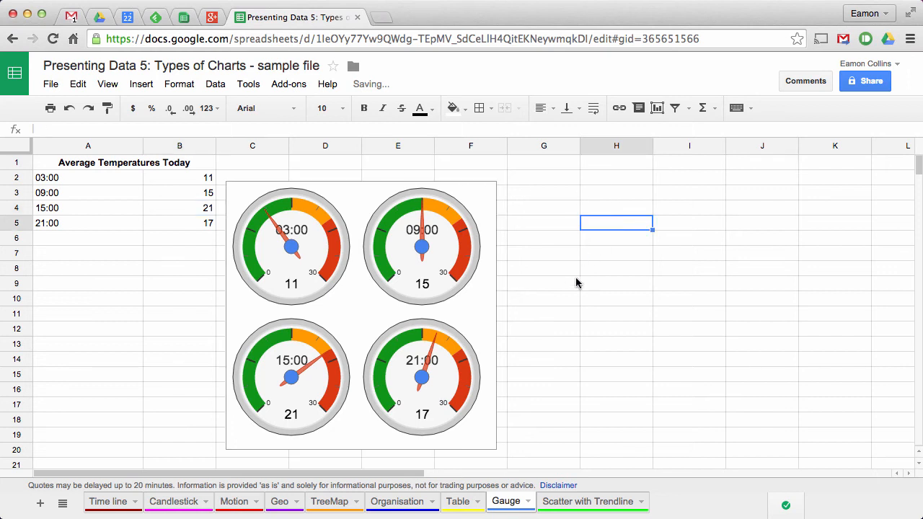
Open the Scatter with Trendline sheet and delete its existing Coordinates Plotted chart.
{"action": "left_click", "coordinate": [591, 502]}
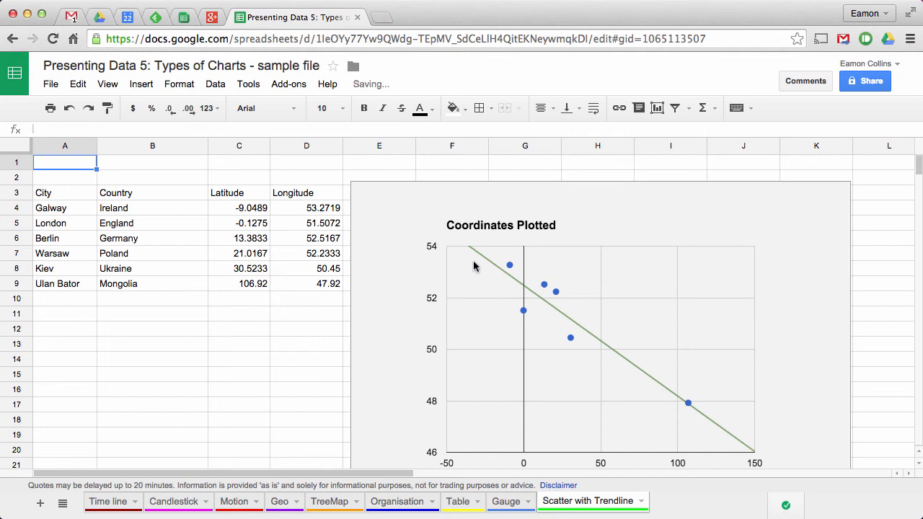
{"action": "left_click", "coordinate": [636, 373]}
{"action": "left_click", "coordinate": [844, 166]}
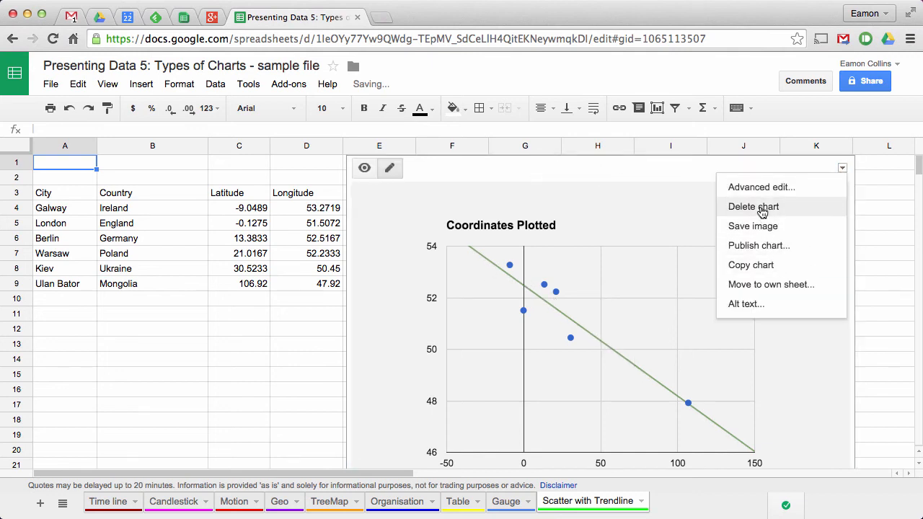
{"action": "left_click", "coordinate": [760, 209]}
Examine the City, Country, Latitude and Longitude columns that supply the scatter chart's data.
{"action": "left_click", "coordinate": [107, 224]}
{"action": "left_click_drag", "start_coordinate": [63, 210], "coordinate": [72, 282]}
{"action": "left_click", "coordinate": [135, 208]}
{"action": "left_click_drag", "start_coordinate": [135, 209], "coordinate": [140, 282]}
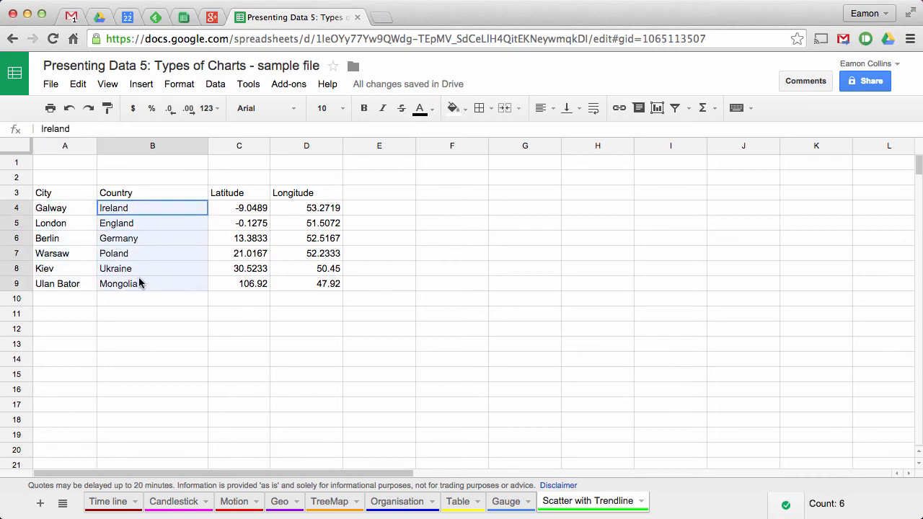
{"action": "left_click", "coordinate": [247, 208]}
{"action": "left_click", "coordinate": [332, 207]}
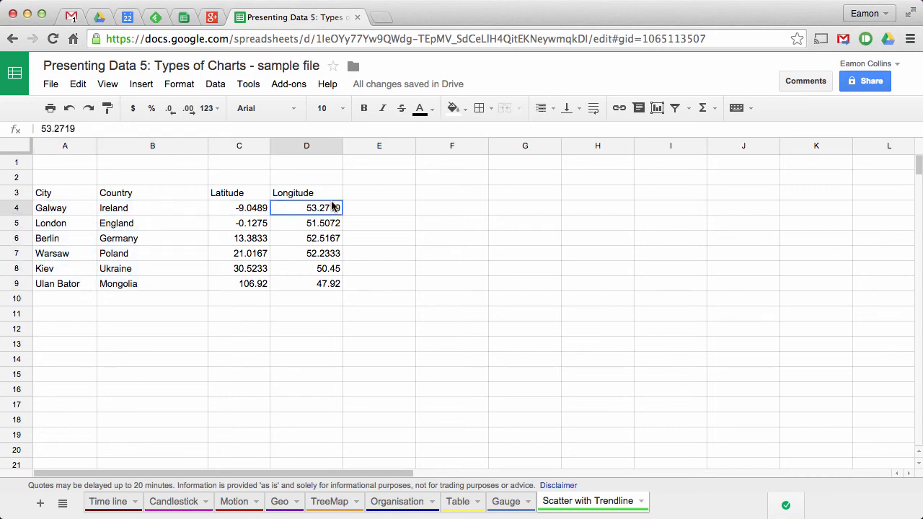
Start a scatter chart from the latitude and longitude values in C4:D9.
{"action": "left_click", "coordinate": [336, 269]}
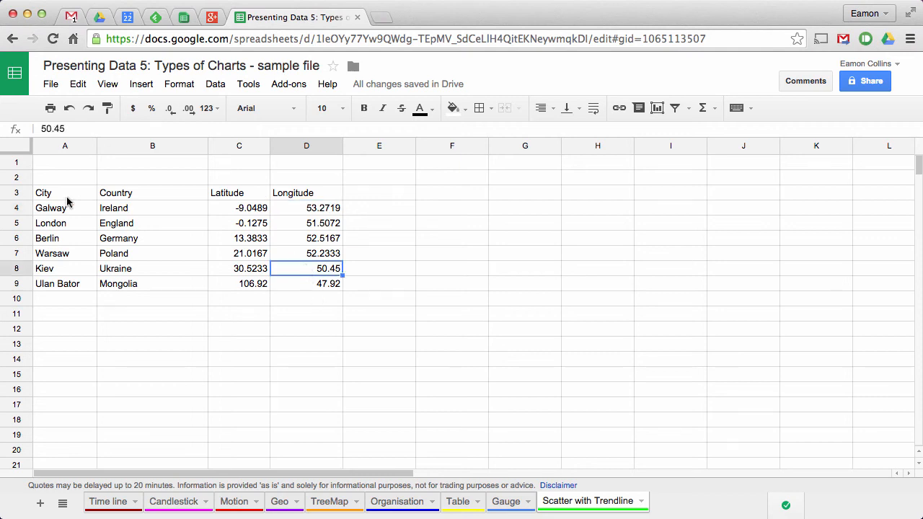
{"action": "left_click_drag", "start_coordinate": [51, 208], "coordinate": [165, 286]}
{"action": "left_click_drag", "start_coordinate": [236, 207], "coordinate": [334, 299]}
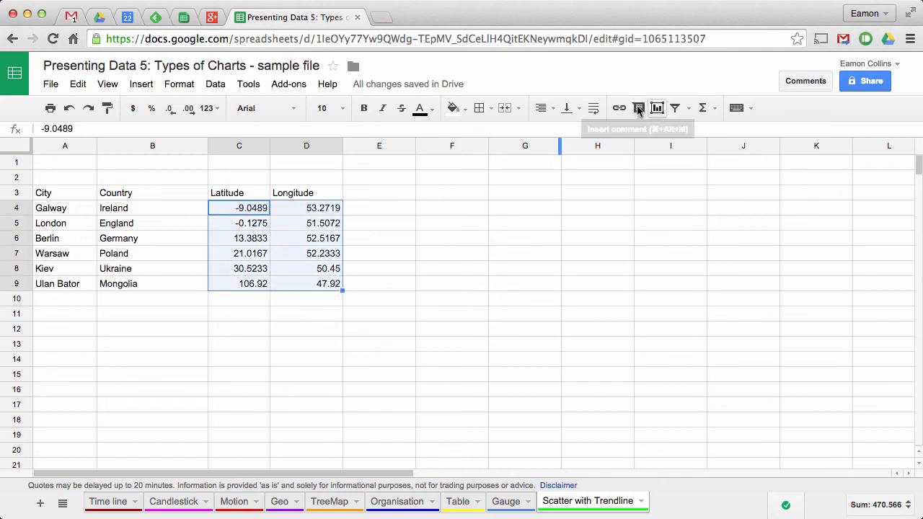
{"action": "left_click", "coordinate": [657, 107]}
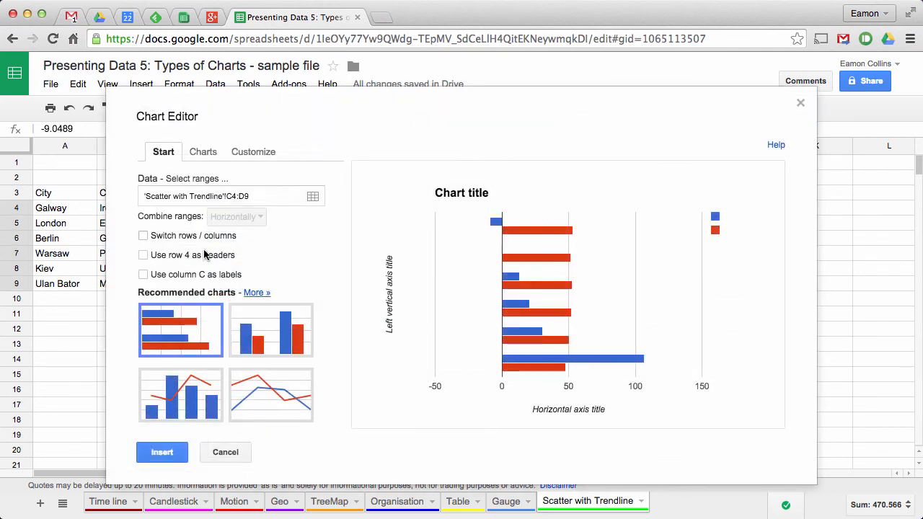
{"action": "left_click", "coordinate": [201, 149]}
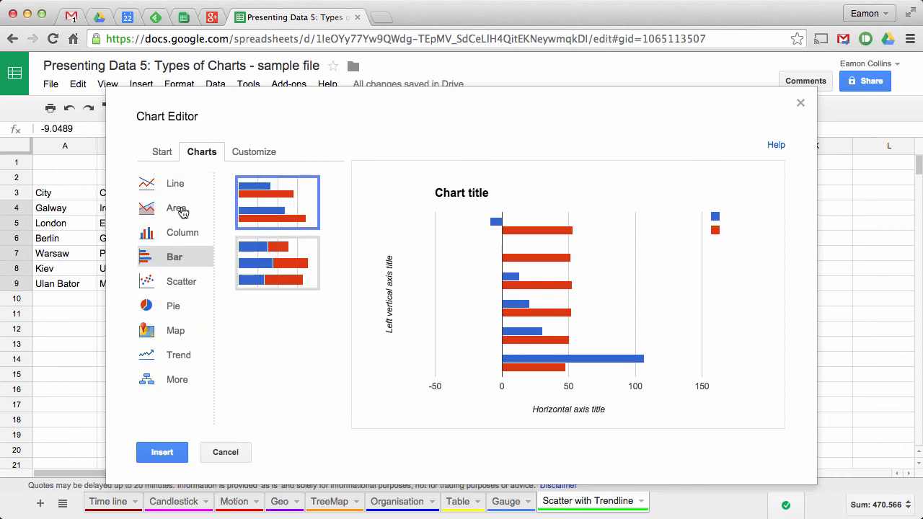
{"action": "left_click", "coordinate": [173, 287]}
{"action": "left_click", "coordinate": [265, 217]}
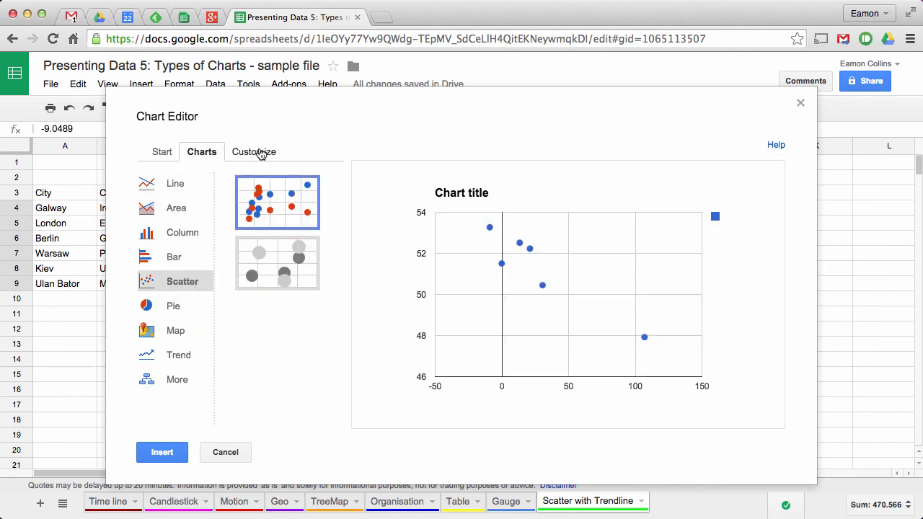
Set the scatter chart's legend to None in its customization options.
{"action": "left_click", "coordinate": [259, 153]}
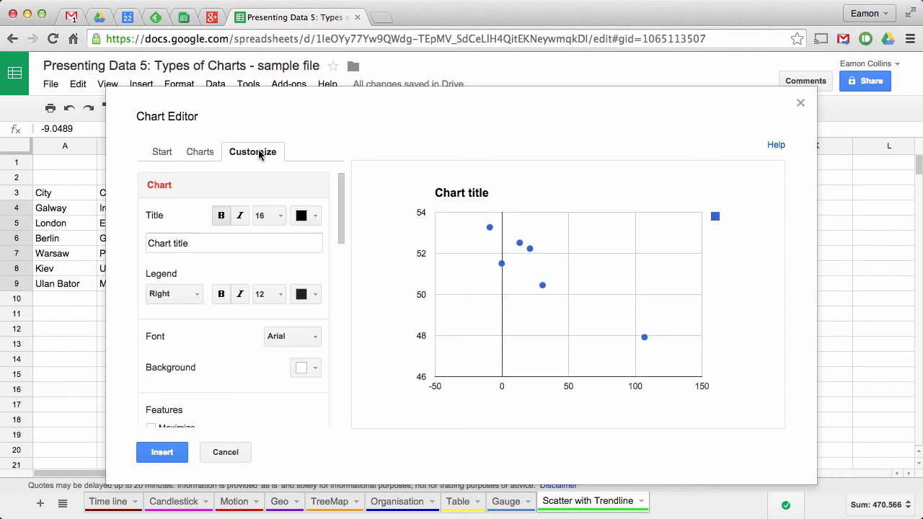
{"action": "left_click", "coordinate": [197, 296]}
{"action": "left_click", "coordinate": [191, 411]}
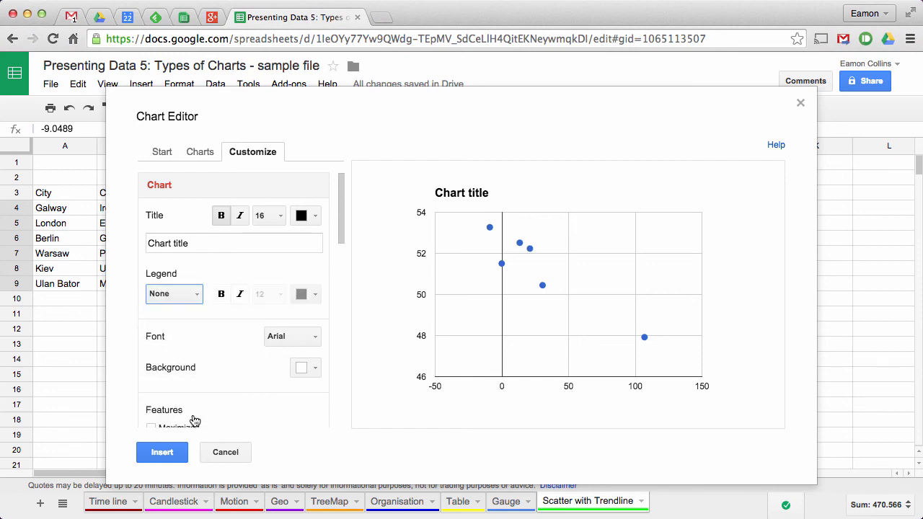
Give Data series 1 a linear trendline and insert the chart beside the data, starting at column E.
{"action": "left_click_drag", "start_coordinate": [343, 216], "coordinate": [352, 416]}
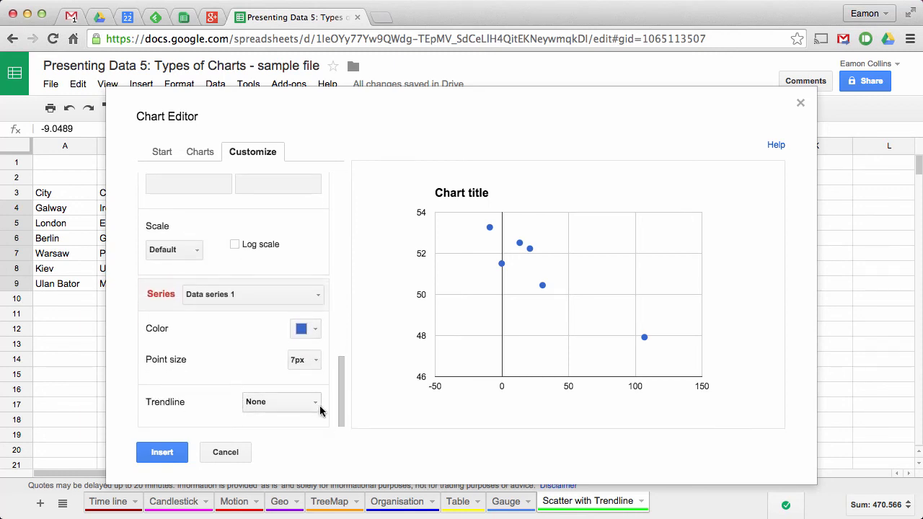
{"action": "left_click", "coordinate": [316, 403]}
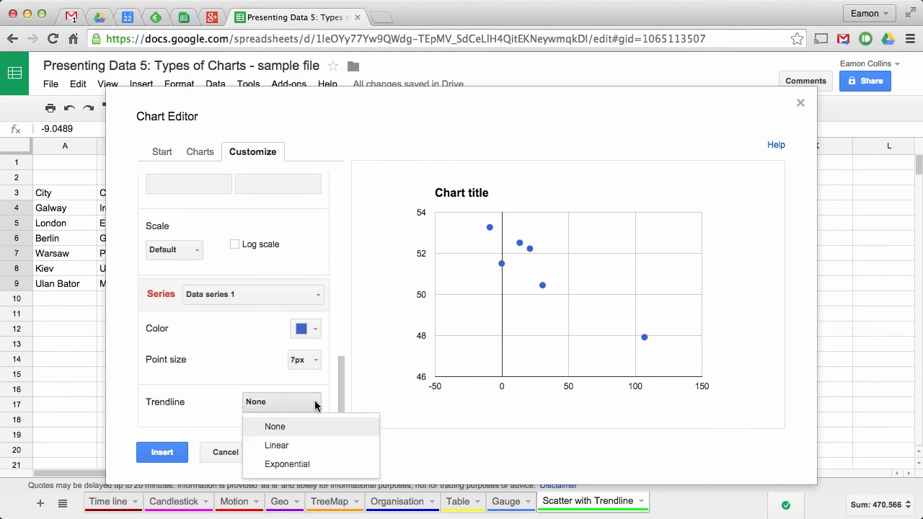
{"action": "left_click", "coordinate": [283, 452]}
{"action": "left_click", "coordinate": [164, 458]}
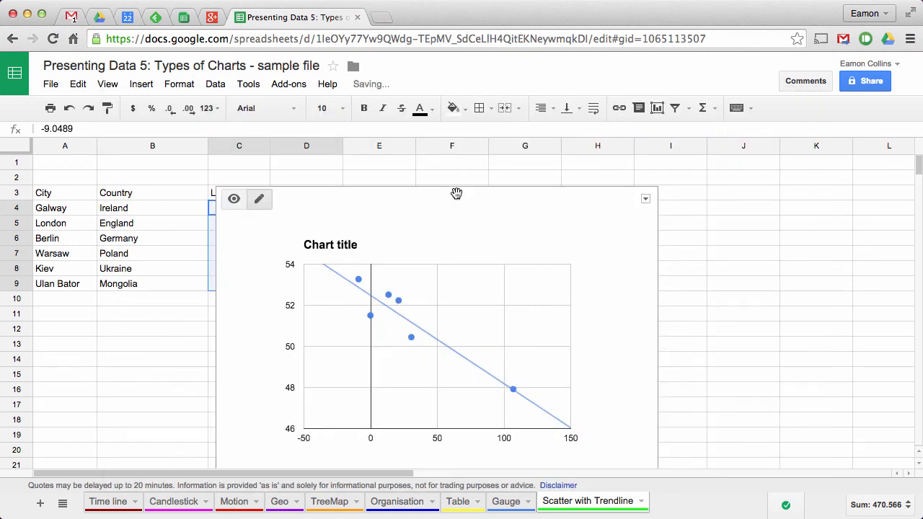
{"action": "left_click_drag", "start_coordinate": [523, 197], "coordinate": [685, 168]}
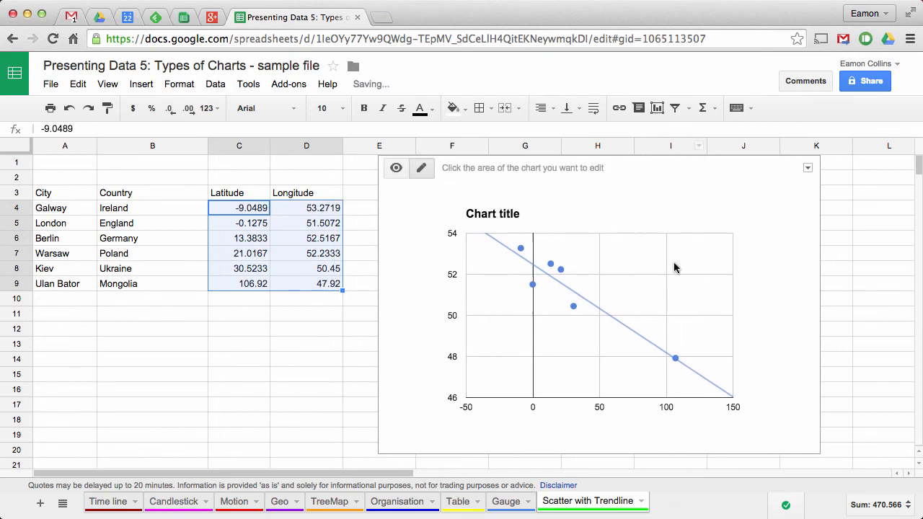
Recolor the scatter chart's trendline orange.
{"action": "left_click", "coordinate": [612, 318]}
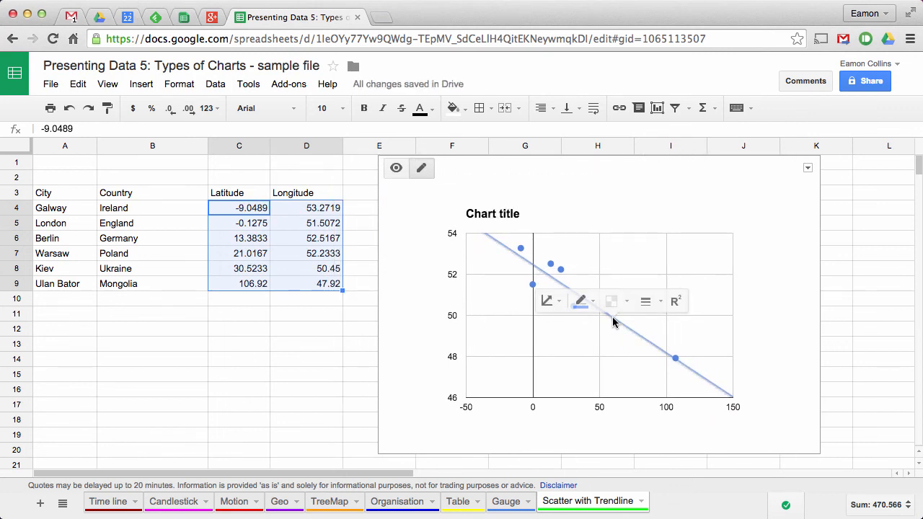
{"action": "left_click", "coordinate": [593, 303]}
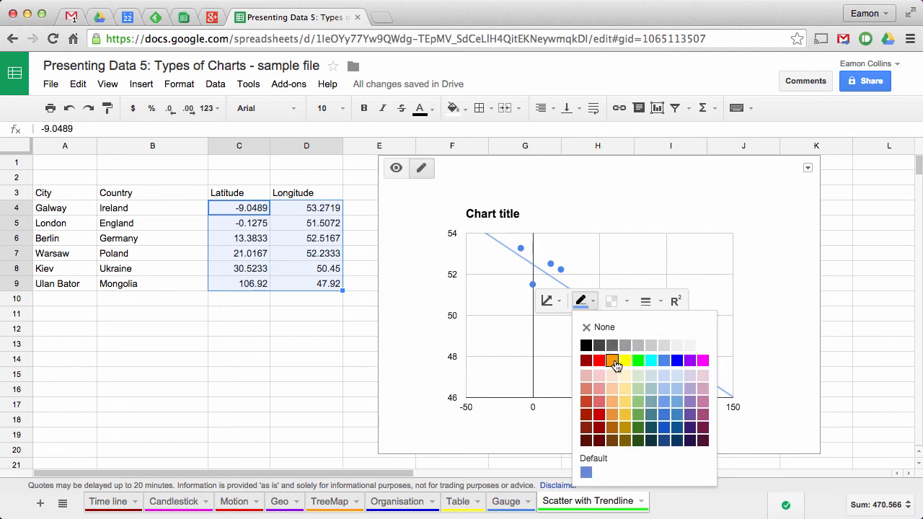
{"action": "left_click", "coordinate": [612, 361]}
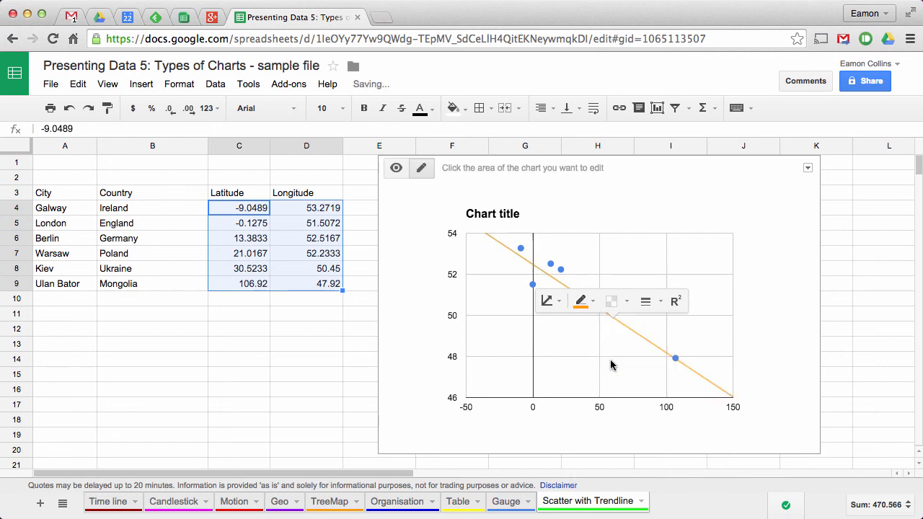
{"action": "left_click", "coordinate": [769, 239]}
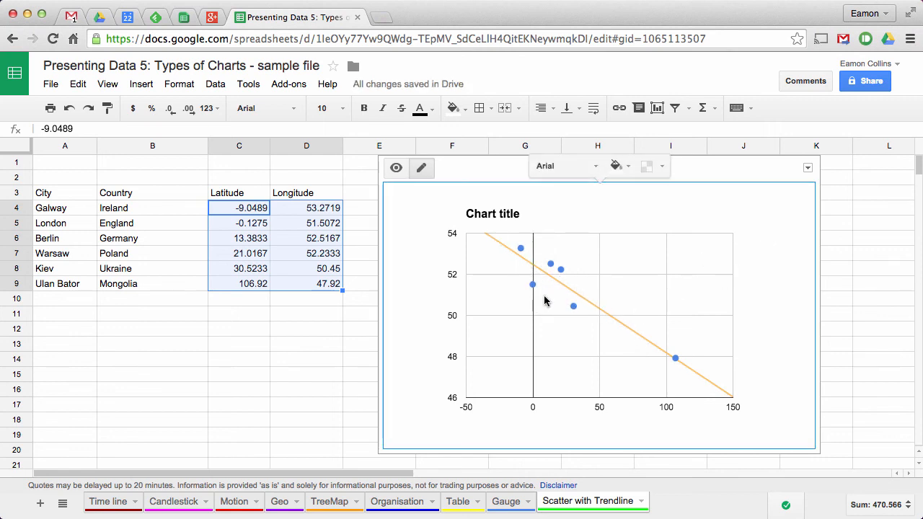
Inspect the plotted points' coordinates in view mode and look through the chart's axis and chart-type editing options.
{"action": "left_click", "coordinate": [396, 167]}
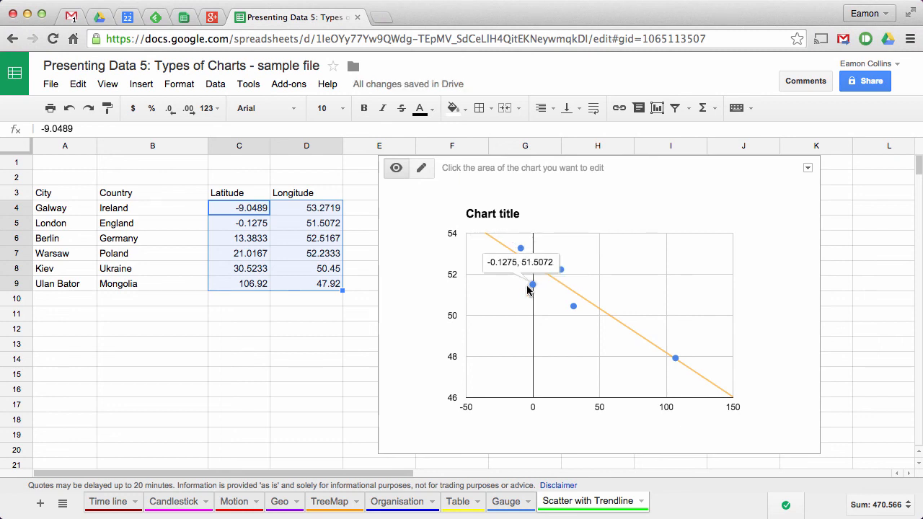
{"action": "mouse_move", "coordinate": [558, 304]}
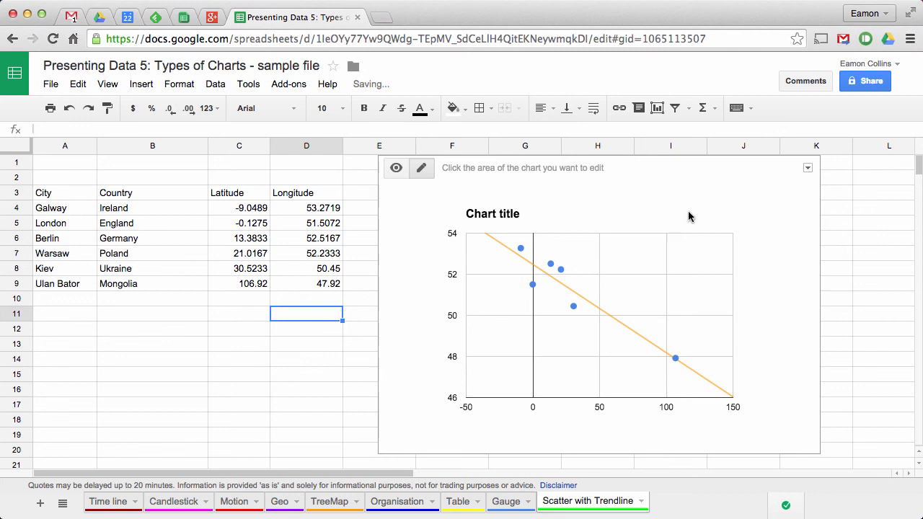
{"action": "left_click", "coordinate": [690, 223]}
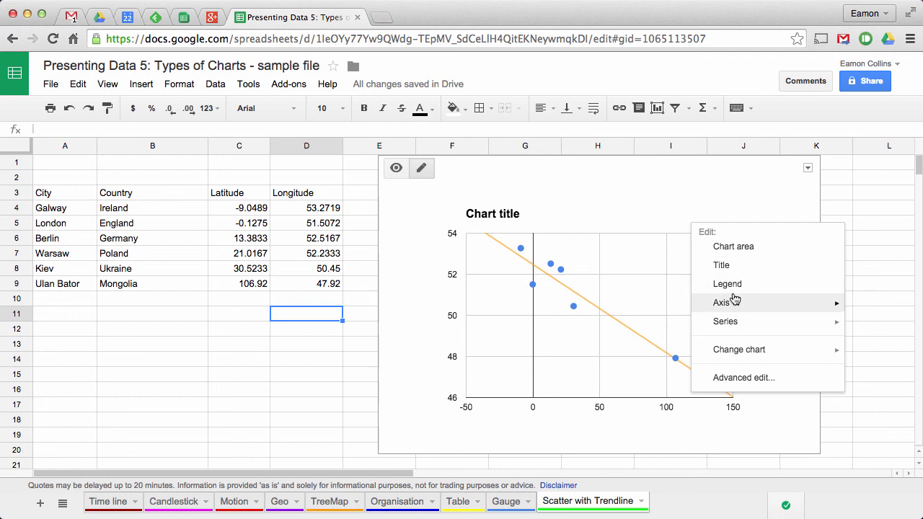
{"action": "mouse_move", "coordinate": [750, 310]}
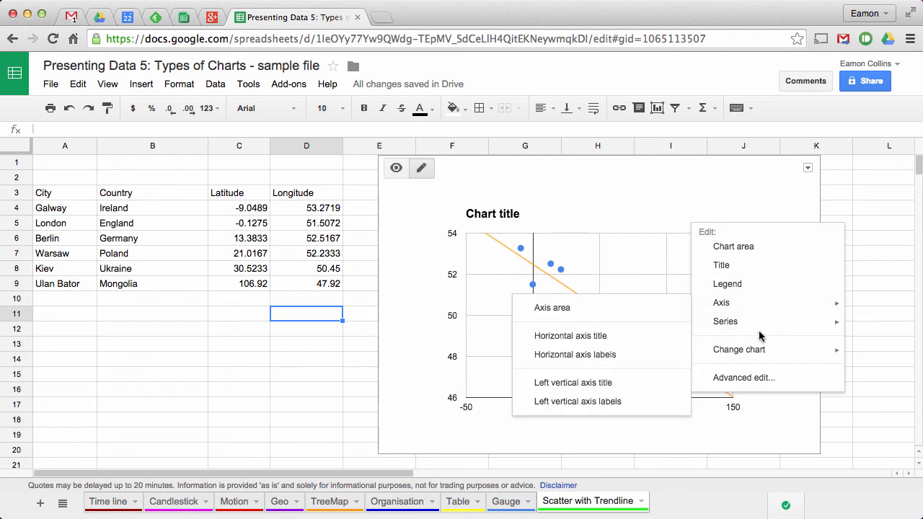
{"action": "mouse_move", "coordinate": [762, 356]}
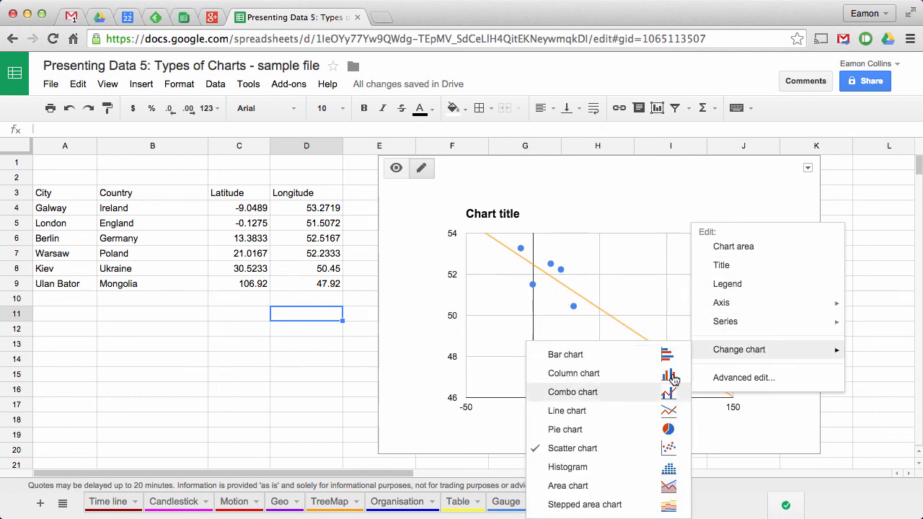